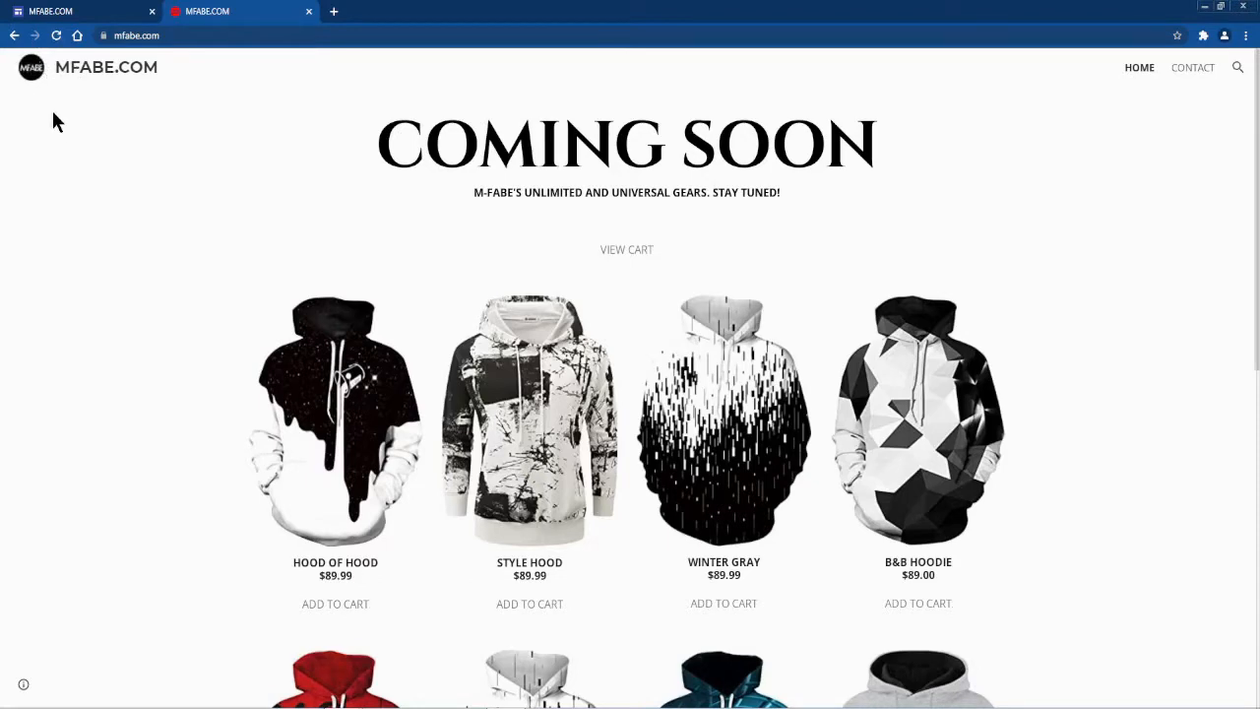
- Examine the MFABE.COM storefront's header, logo and hoodie product grid down to the page footer
scroll(148, 191, up, 8)
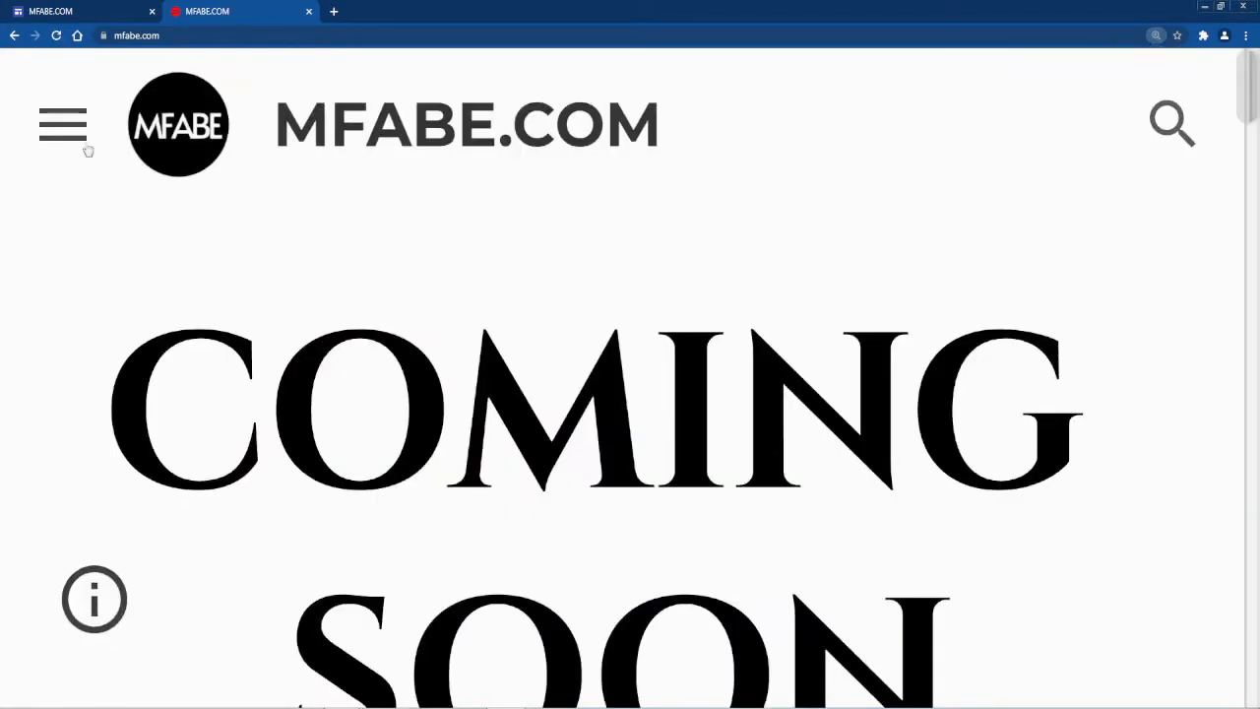
scroll(109, 454, down, 8)
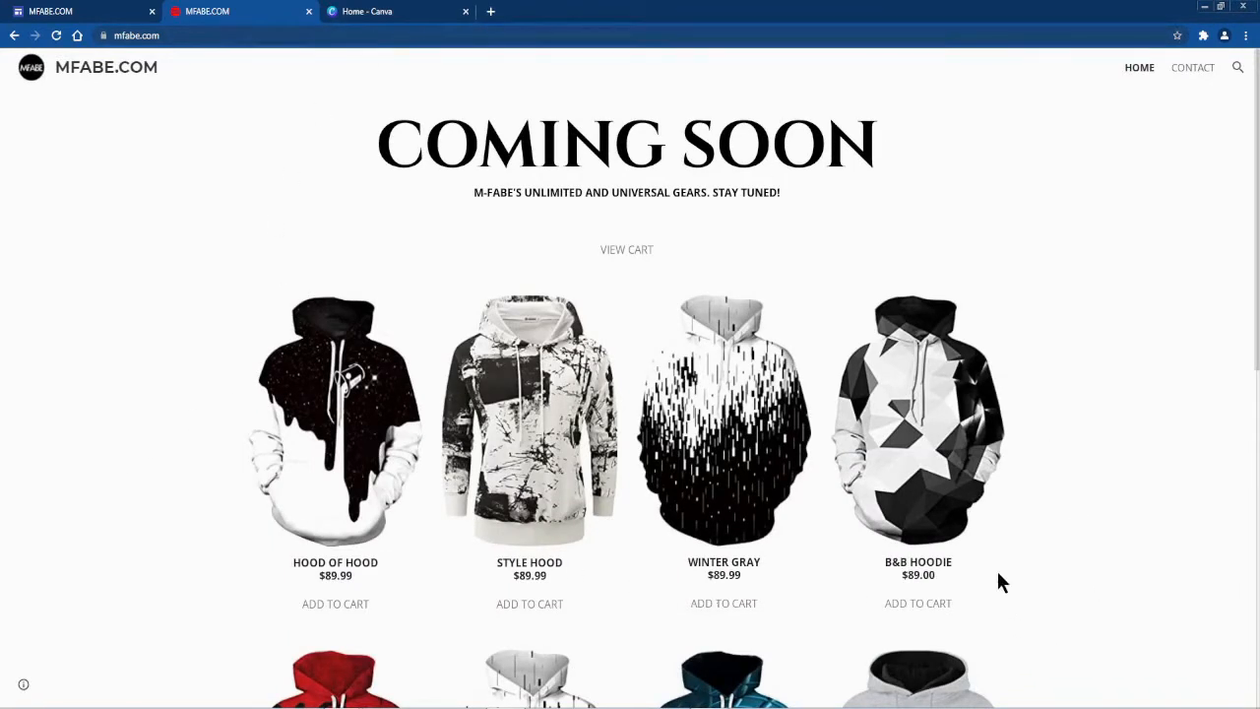
scroll(996, 568, down, 1)
scroll(994, 563, down, 4)
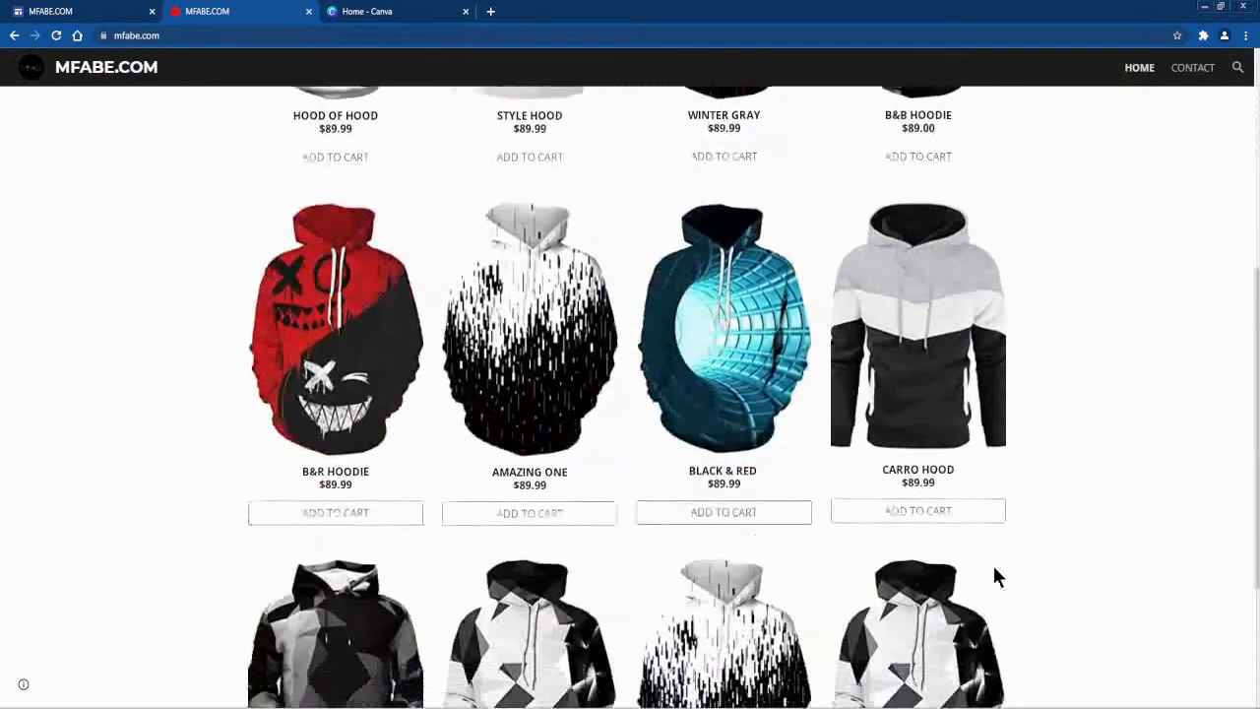
scroll(993, 577, up, 5)
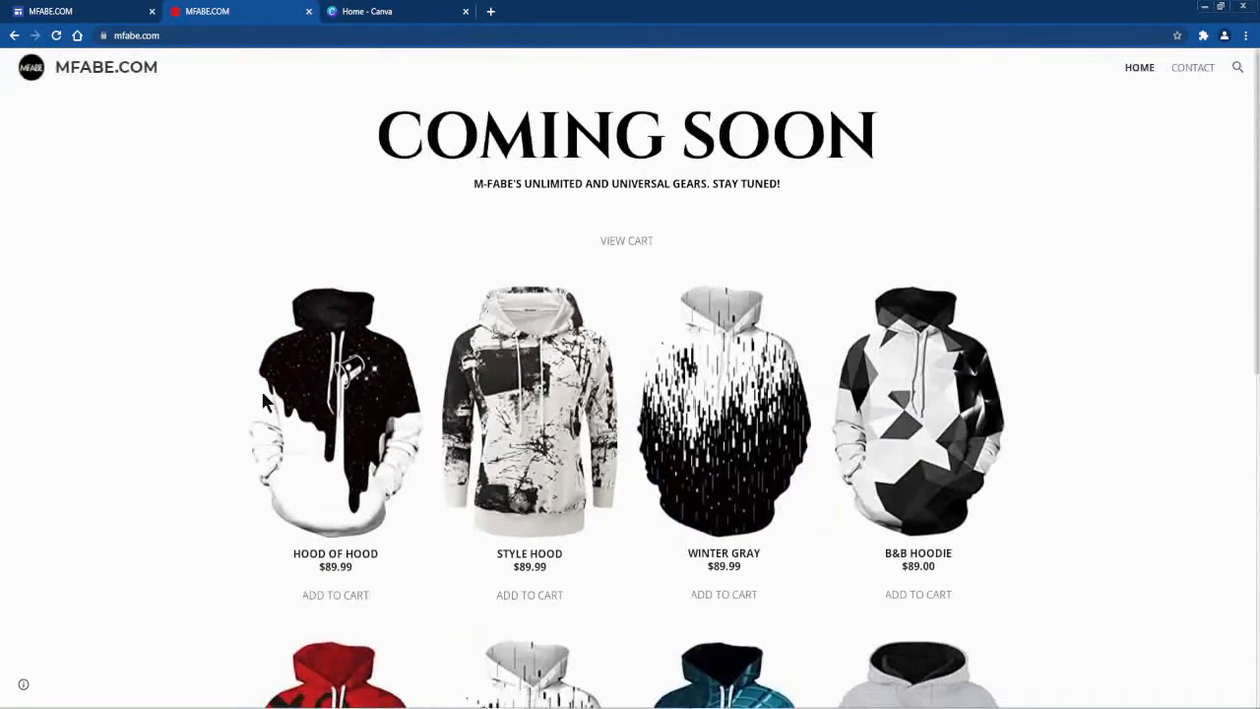
scroll(264, 401, down, 2)
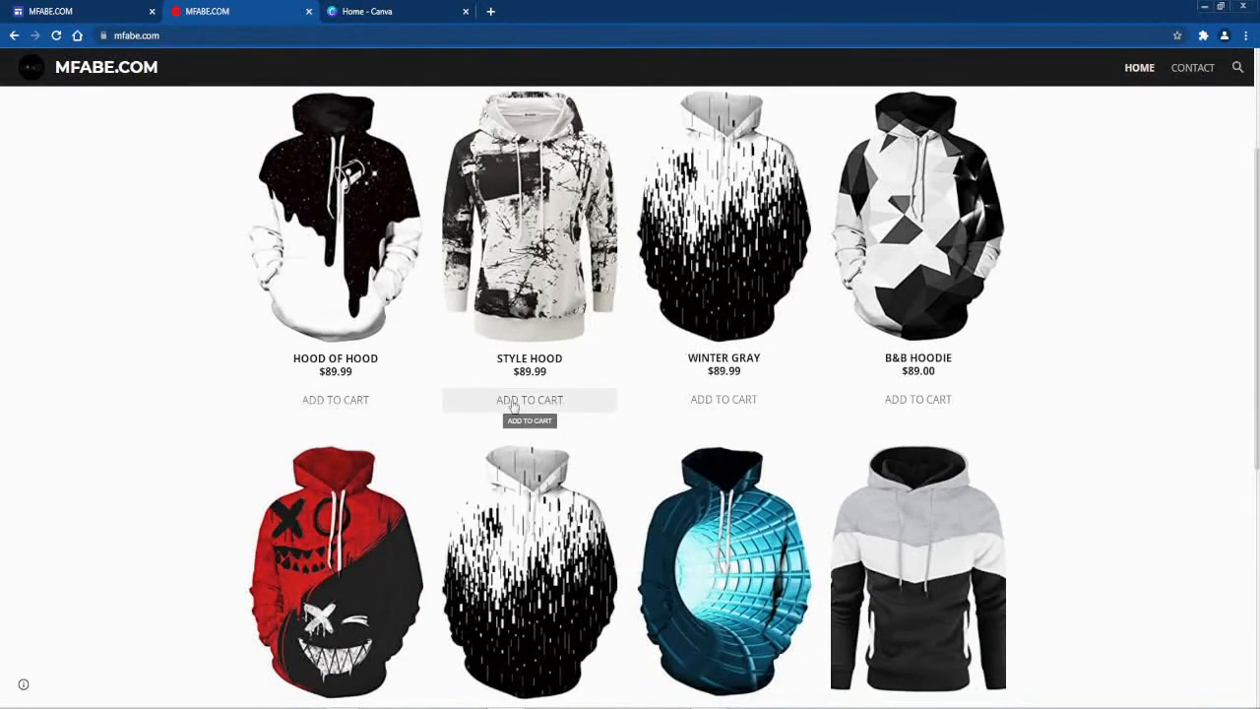
scroll(296, 394, down, 1)
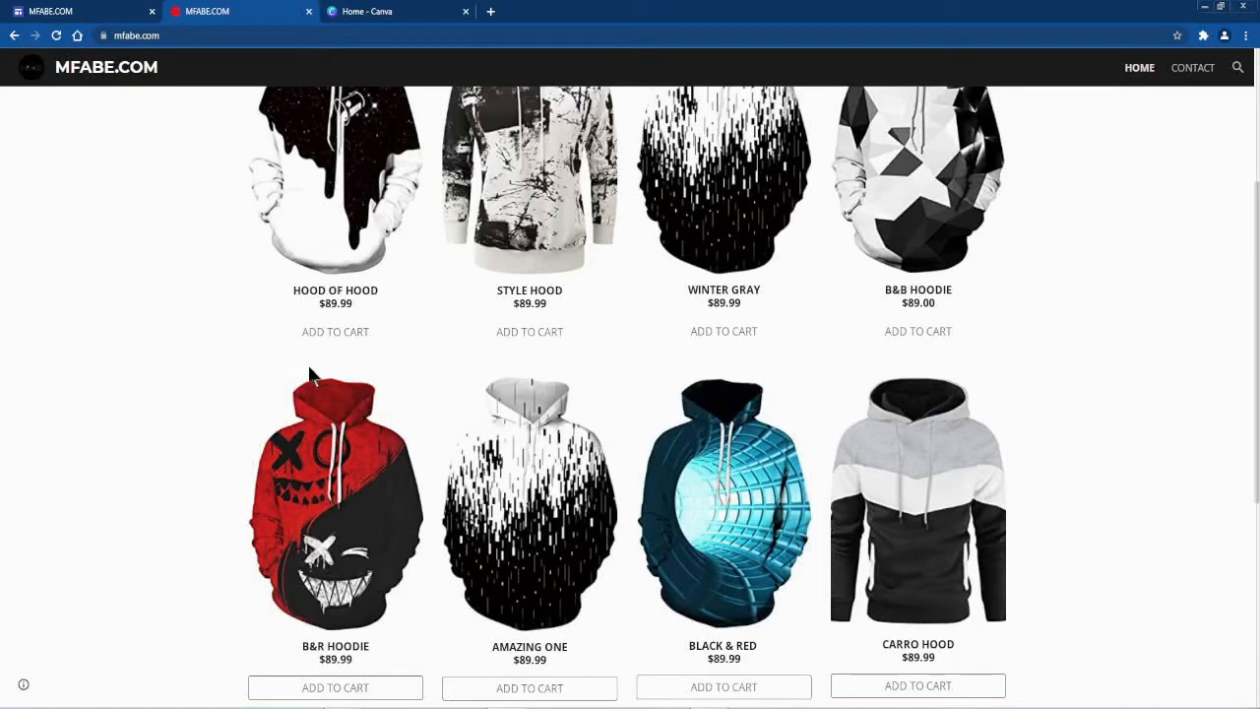
scroll(169, 366, down, 3)
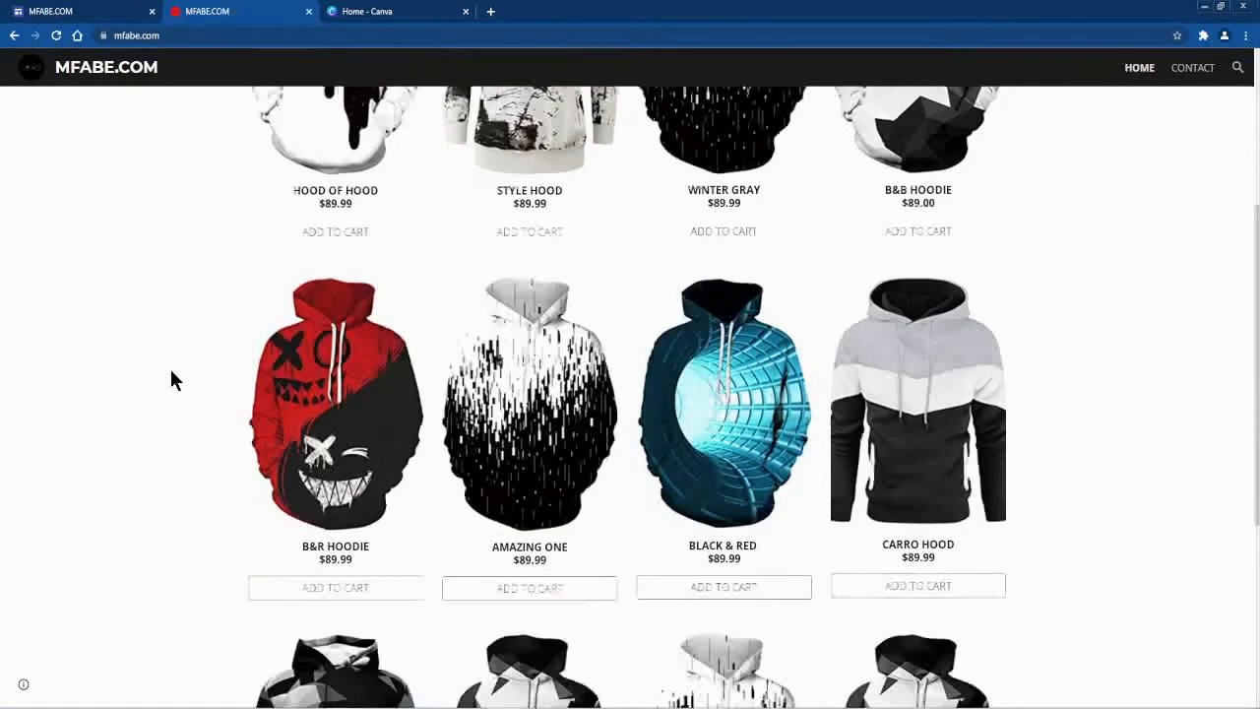
scroll(161, 413, down, 2)
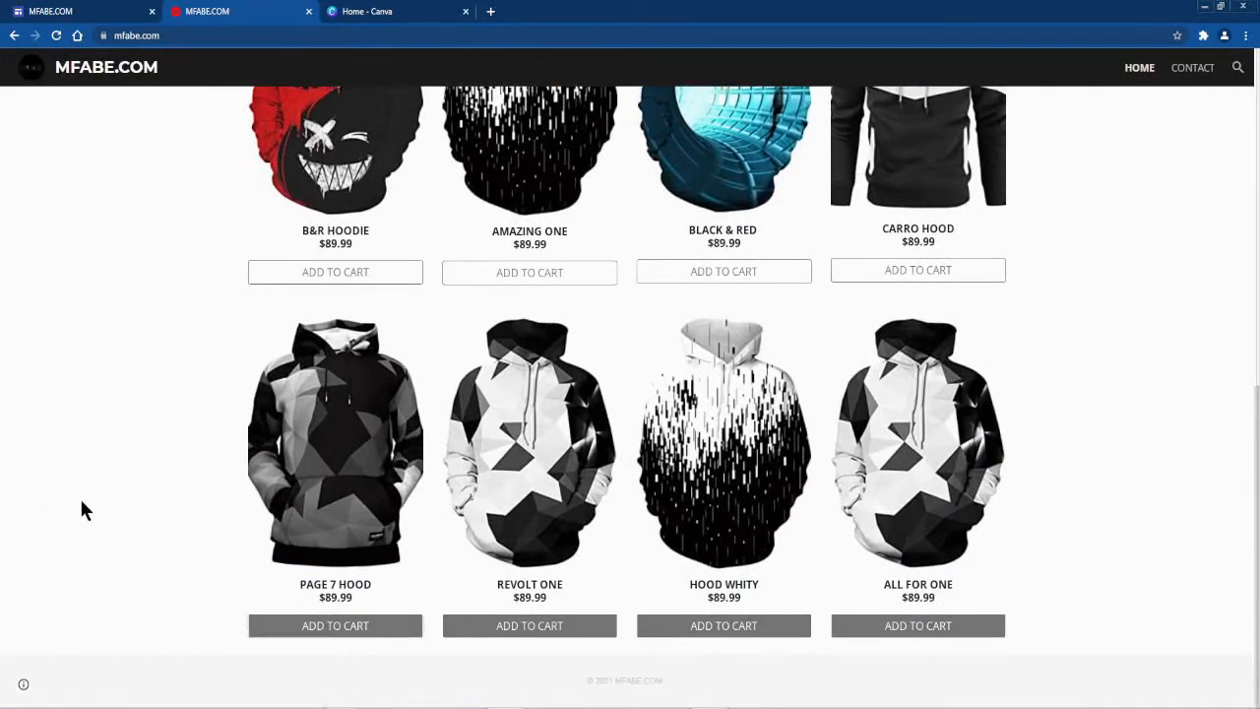
scroll(81, 509, up, 4)
scroll(82, 509, up, 3)
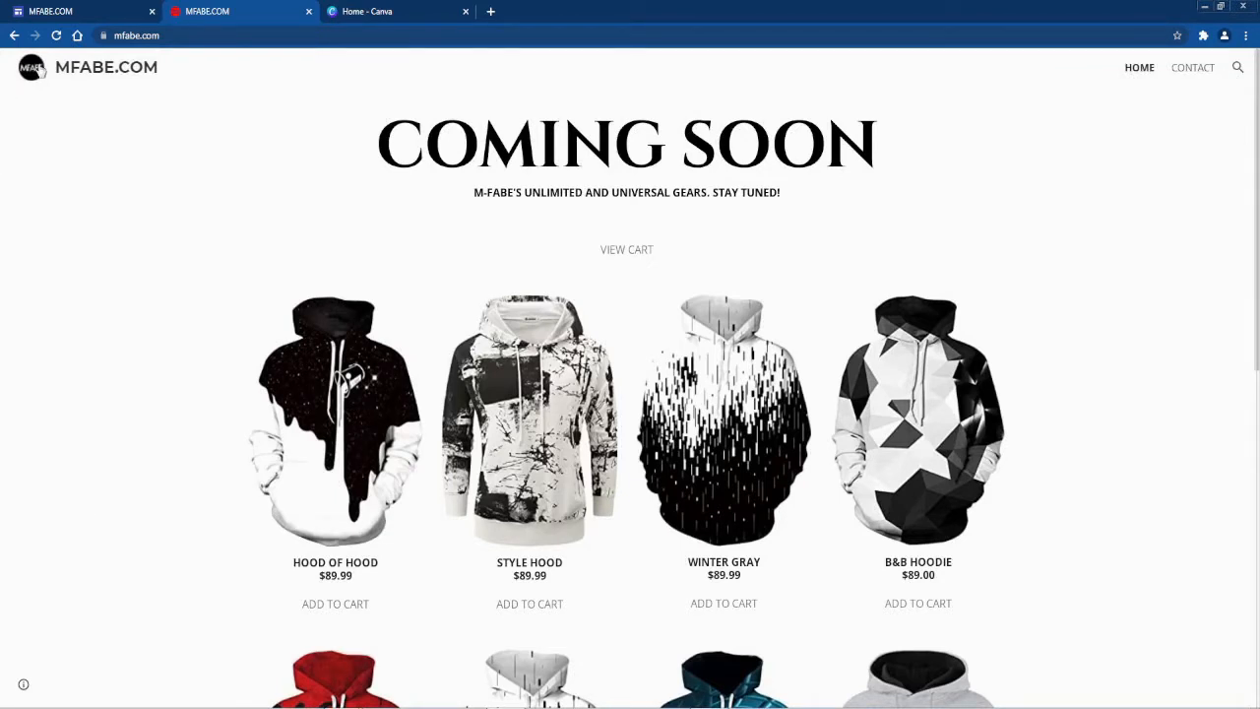
- Switch to Canva and create a blank 500 × 500 px Logo design
click(384, 14)
click(380, 14)
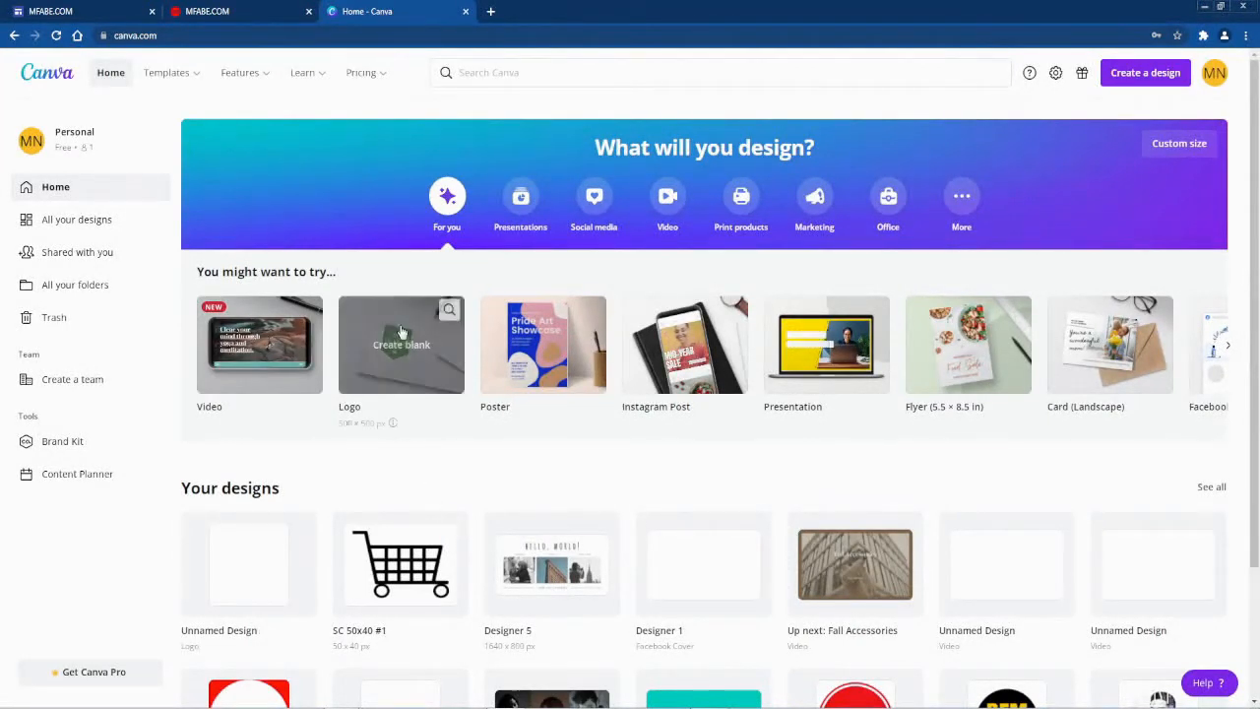
mouse_move(401, 357)
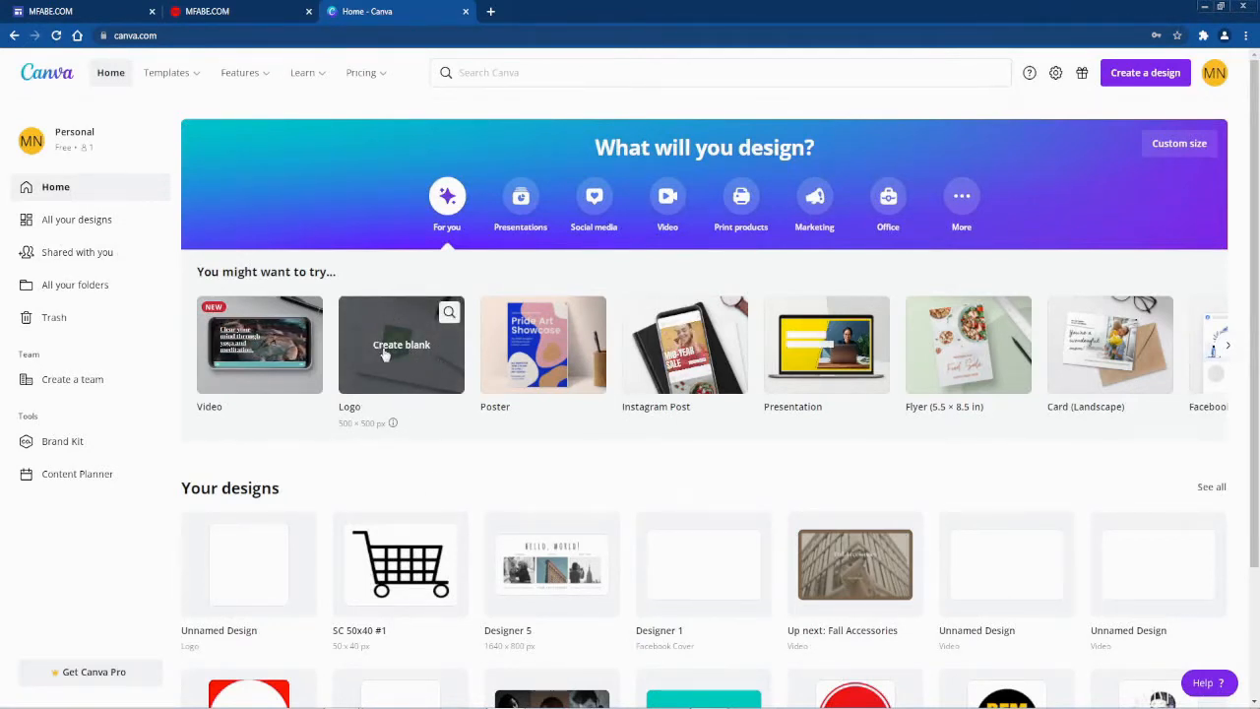
click(384, 354)
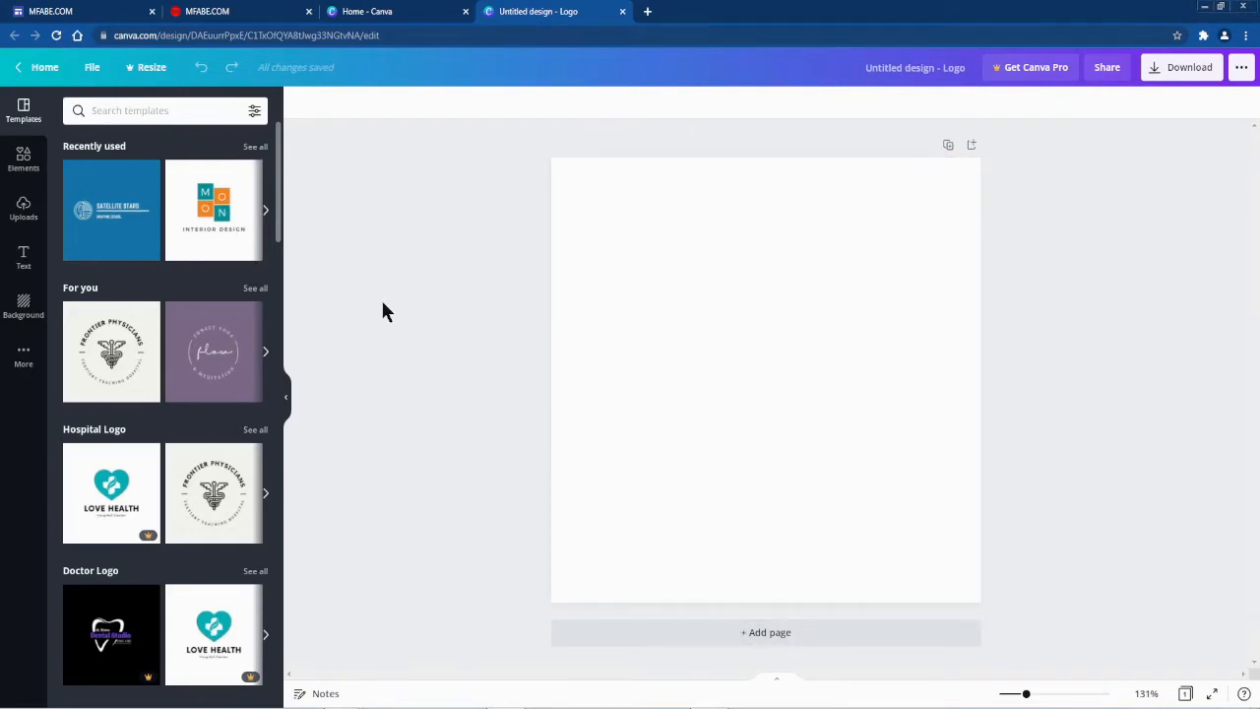
- Search the elements for "frame" and add the plain circular frame to the middle of the page
click(23, 159)
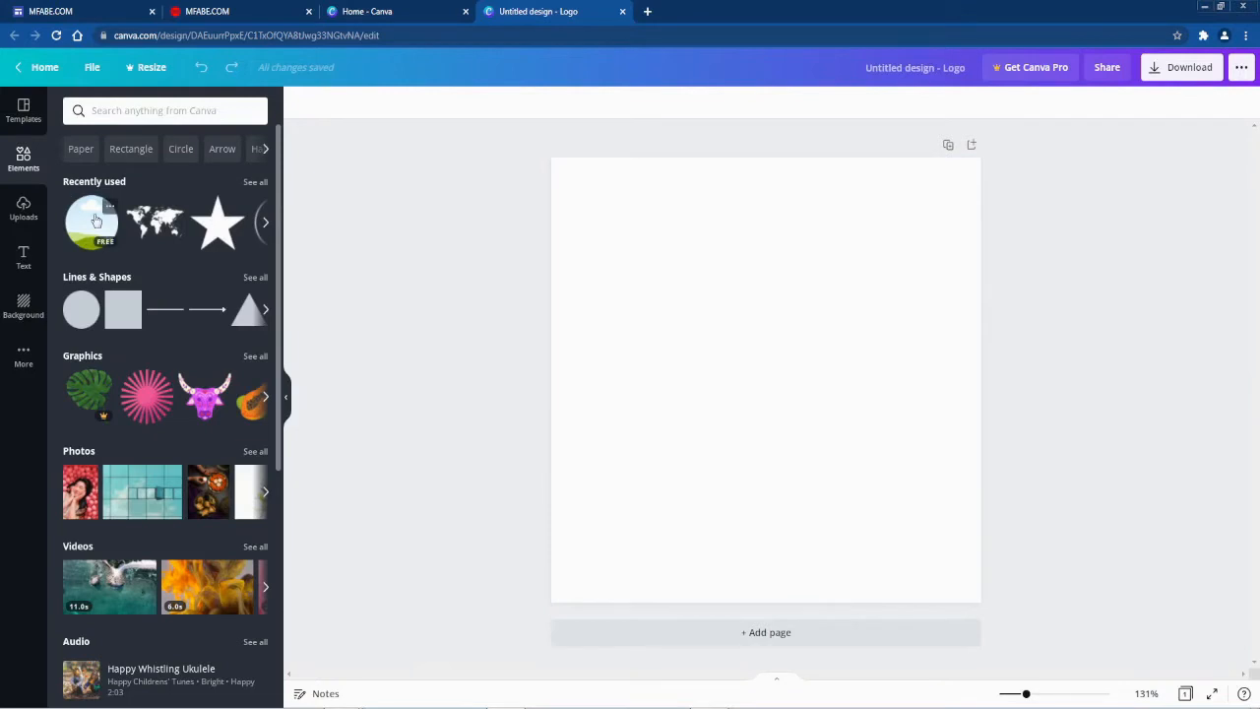
click(107, 112)
text(fra)
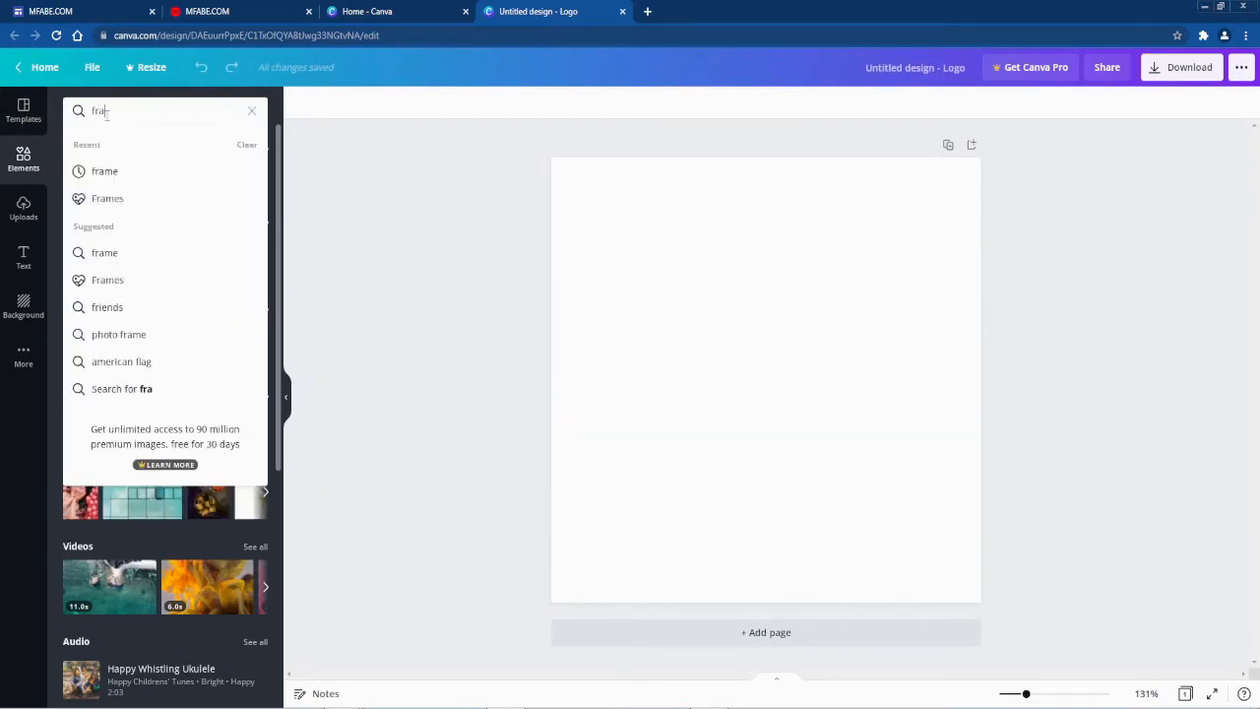
text(me)
key(Return)
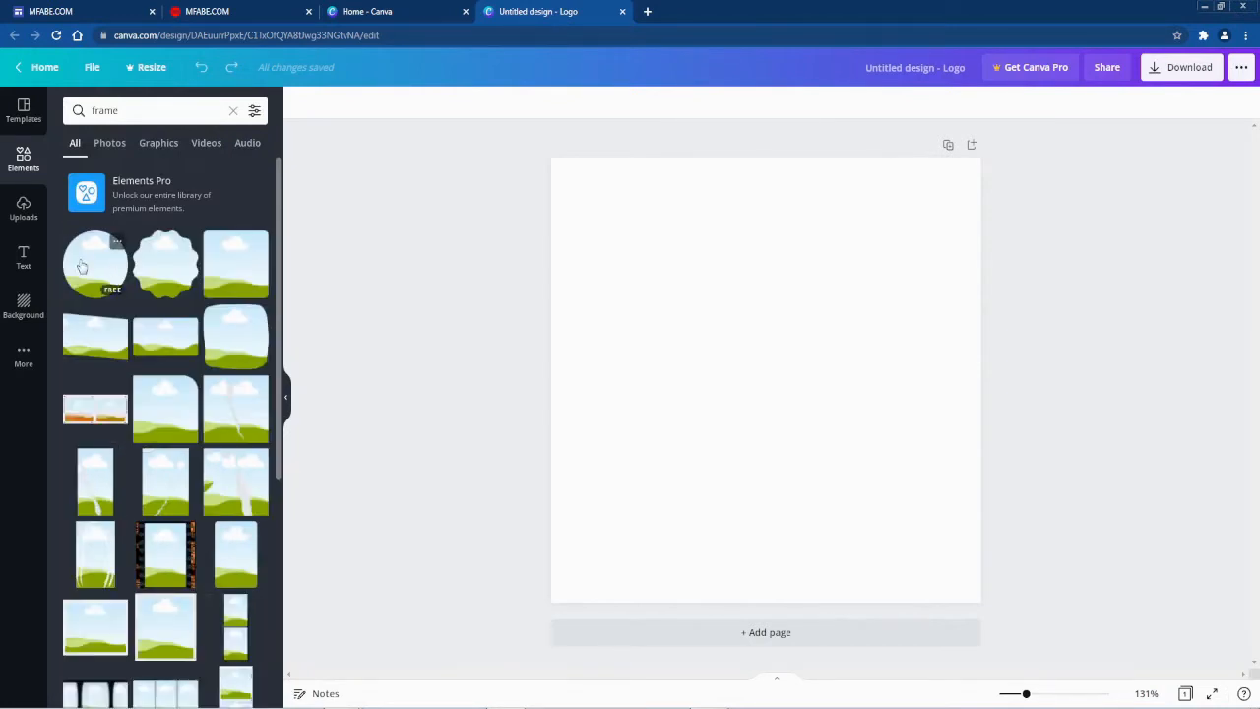
drag(81, 267, 638, 327)
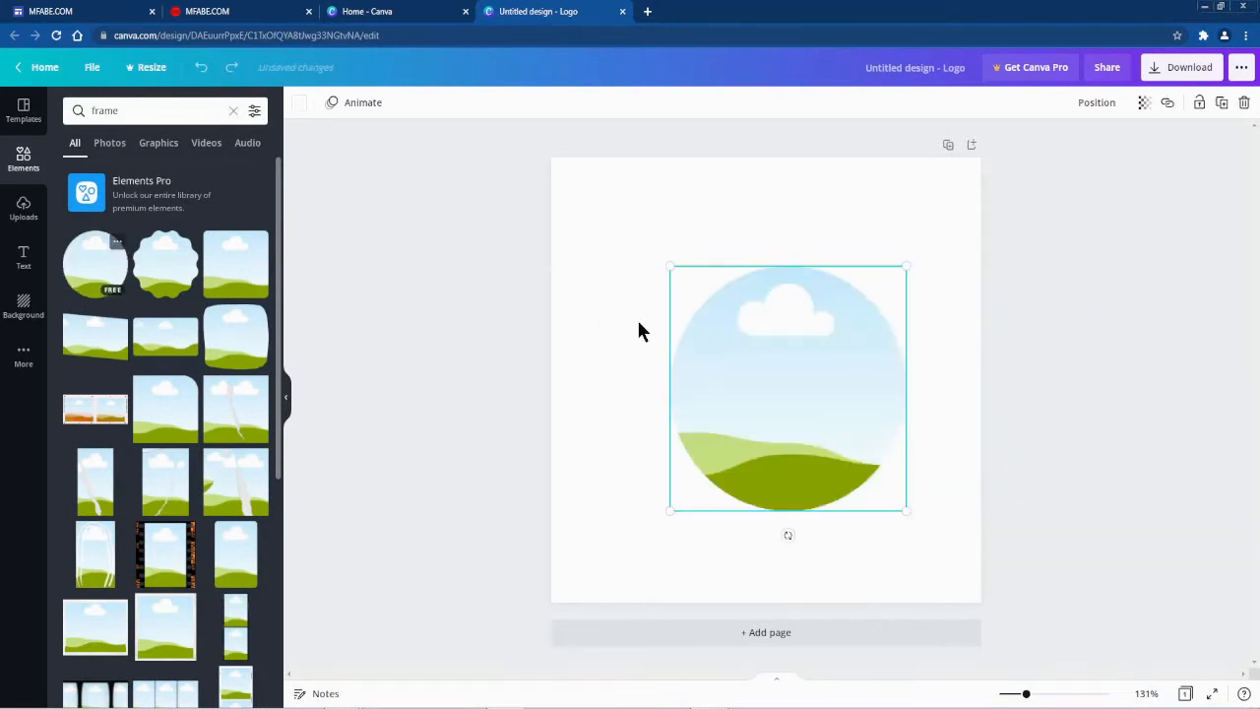
click(200, 67)
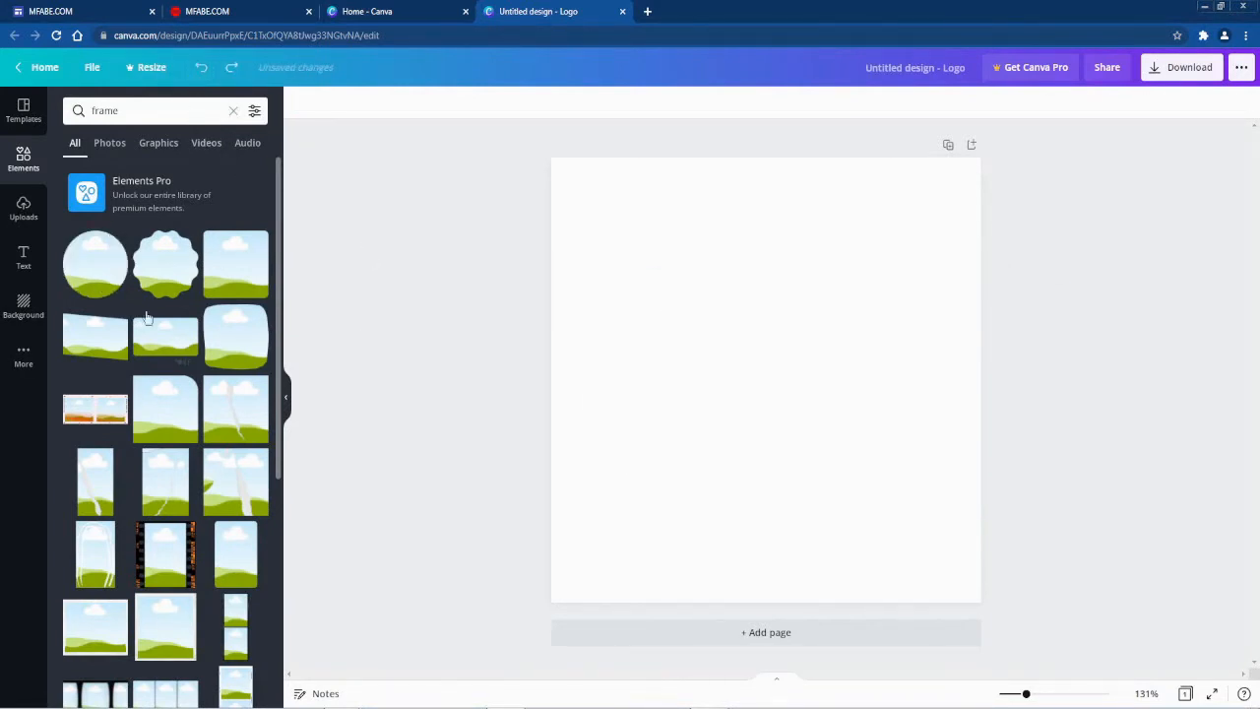
click(105, 275)
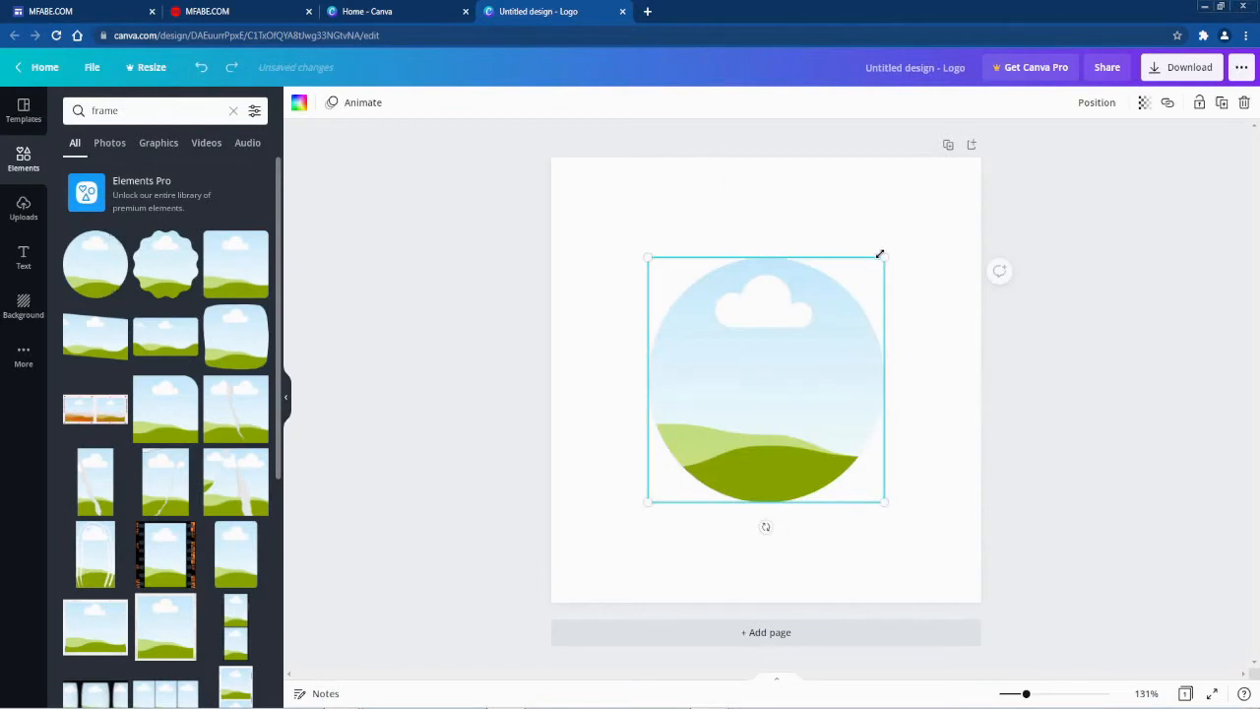
- Enlarge the circular frame to nearly fill the page, centre it, and fill it with the red textured image from the uploads
drag(880, 254, 970, 161)
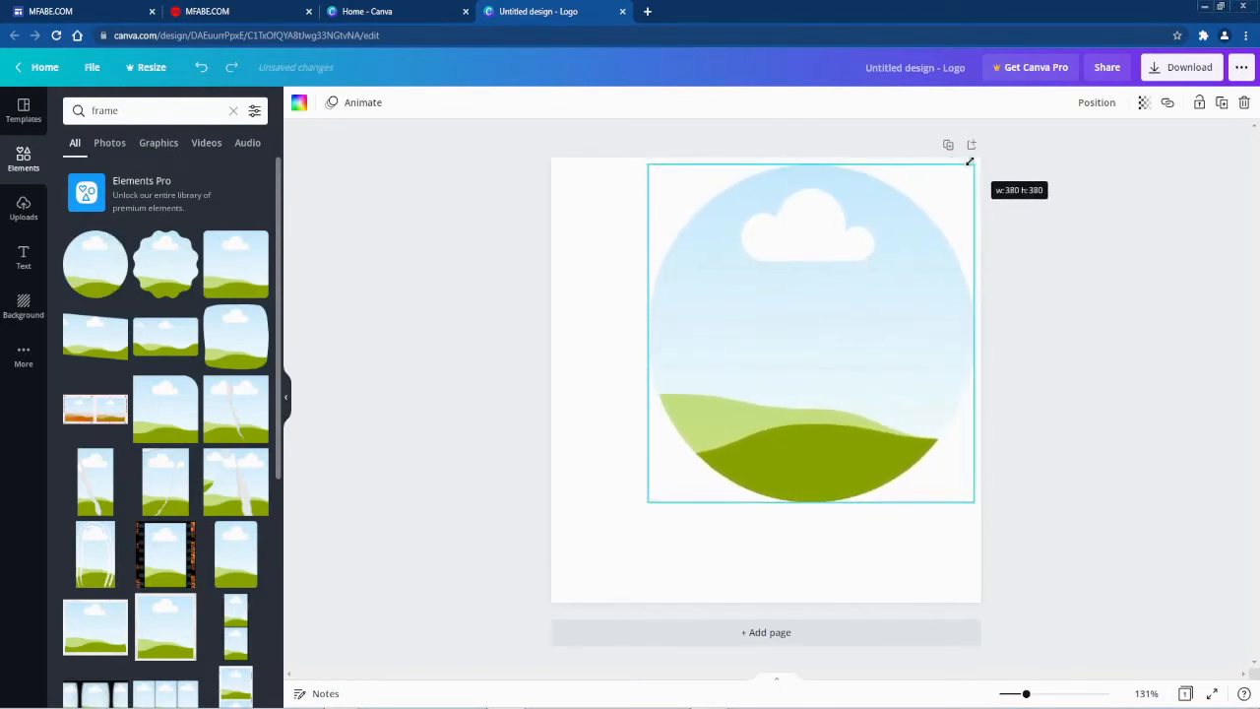
drag(648, 502, 576, 628)
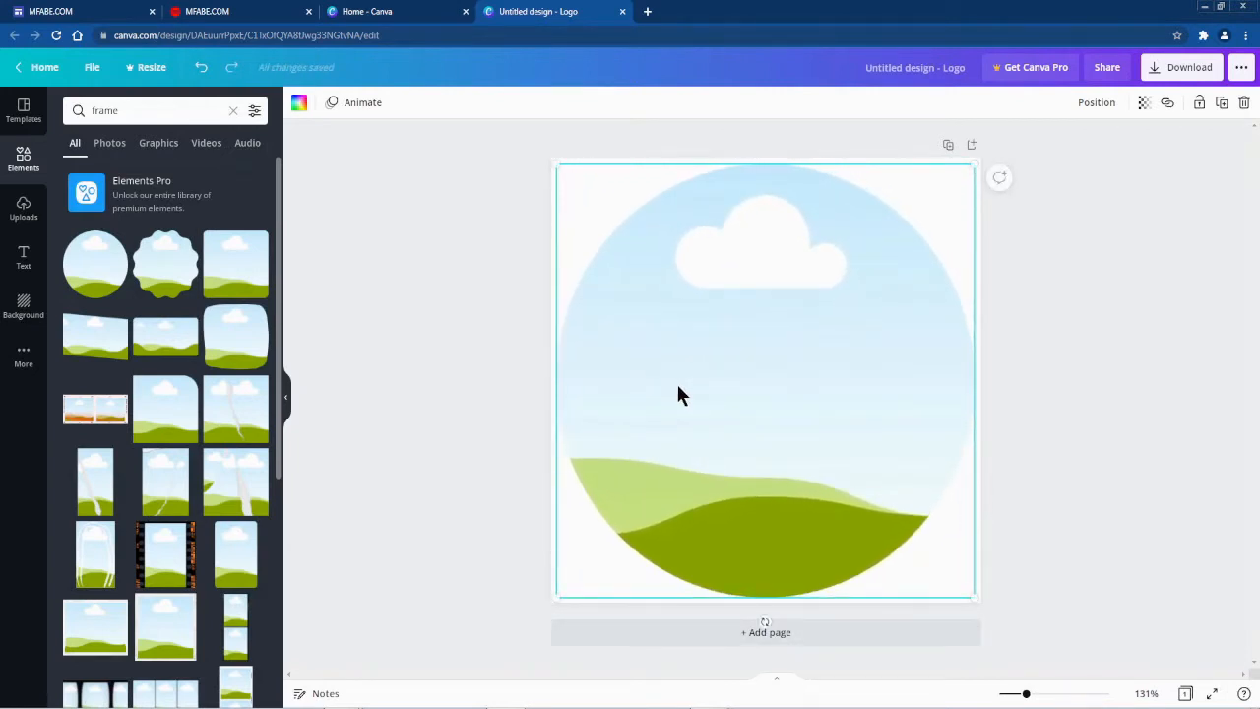
drag(677, 390, 678, 386)
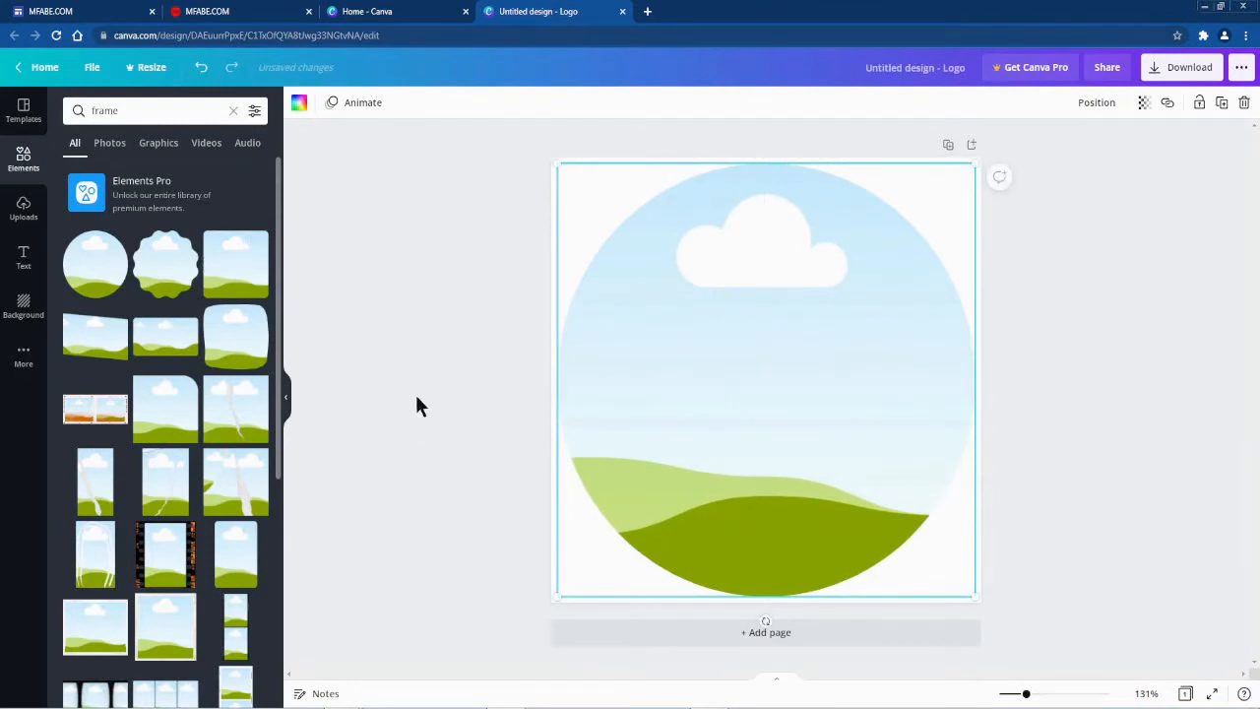
click(24, 209)
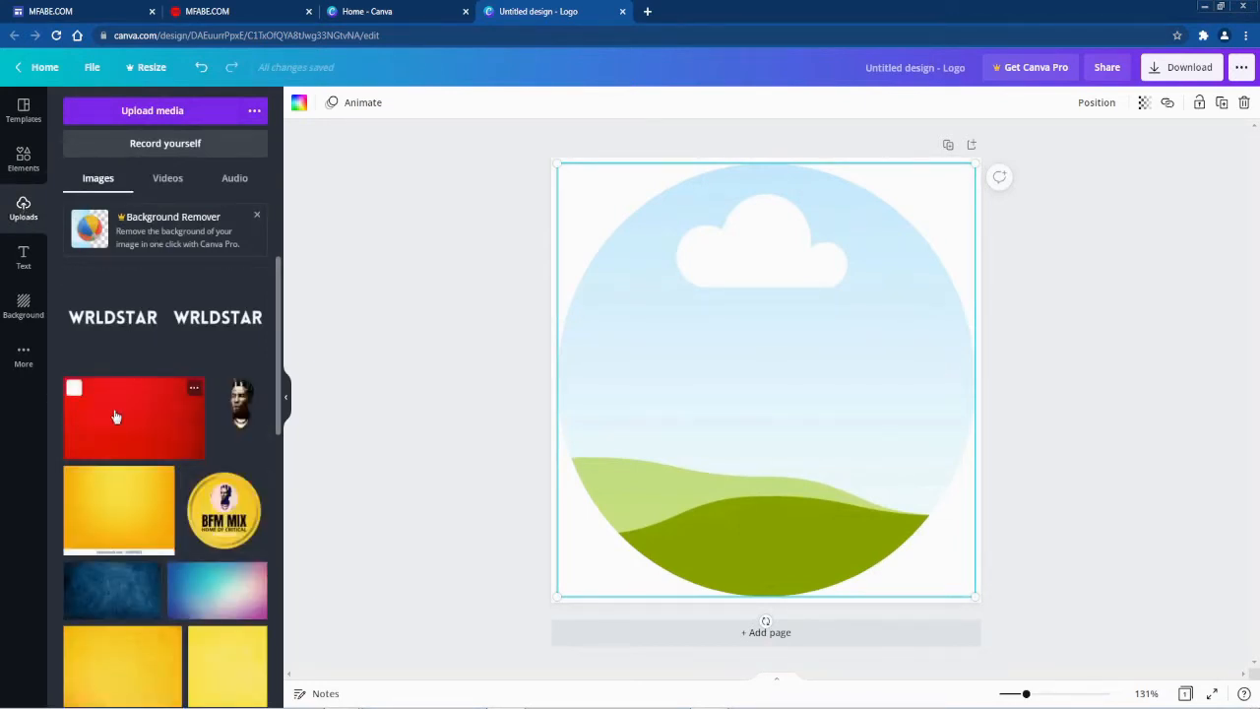
drag(116, 418, 672, 332)
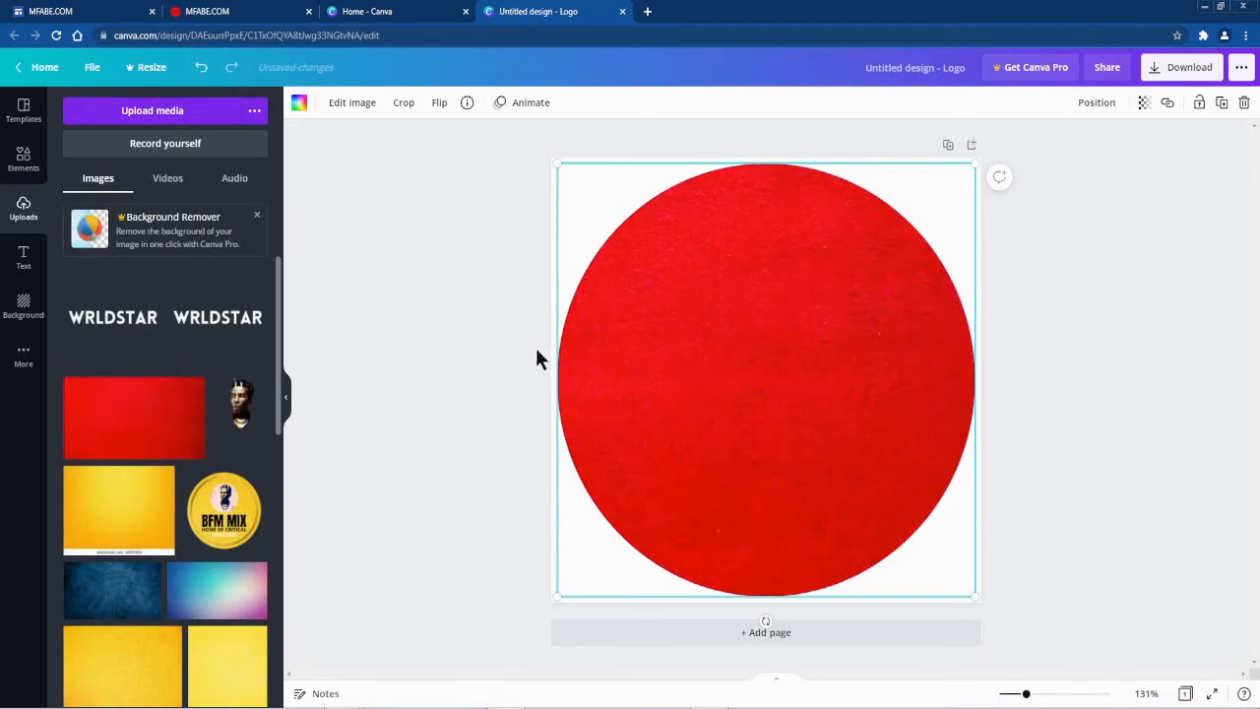
- Add a heading over the red circle with the text "GQ"
click(23, 258)
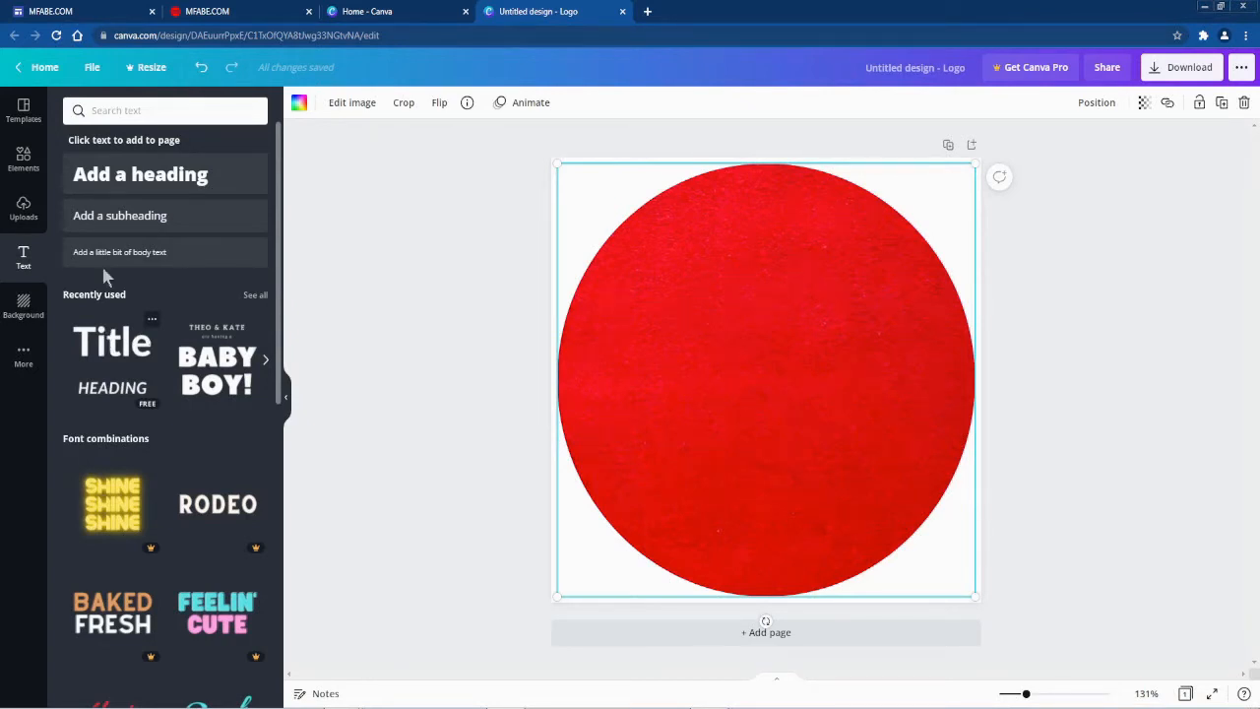
click(107, 173)
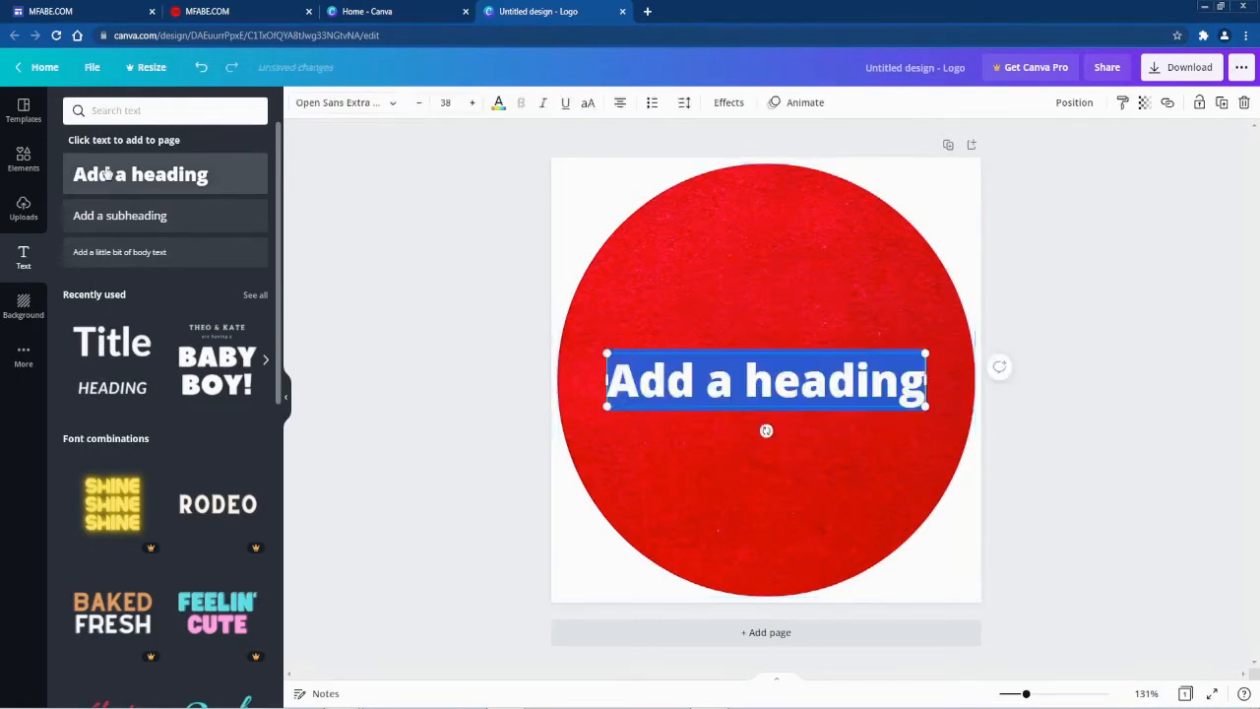
key(BackSpace)
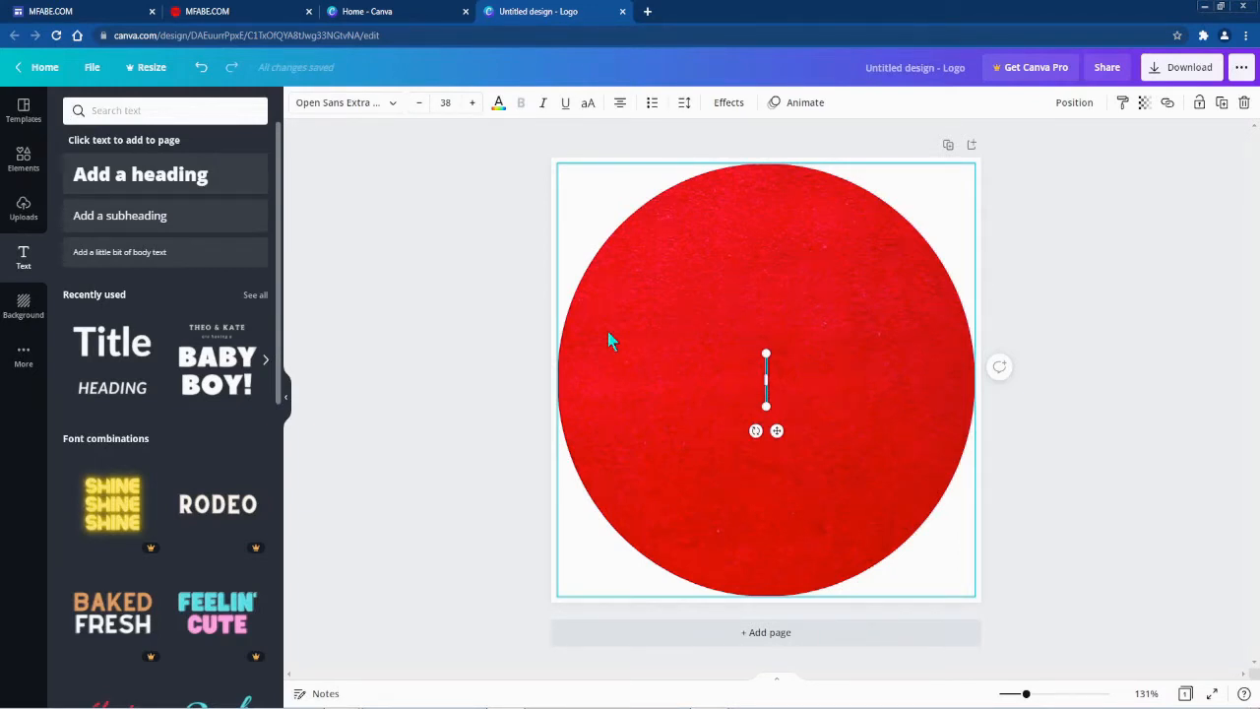
text(G)
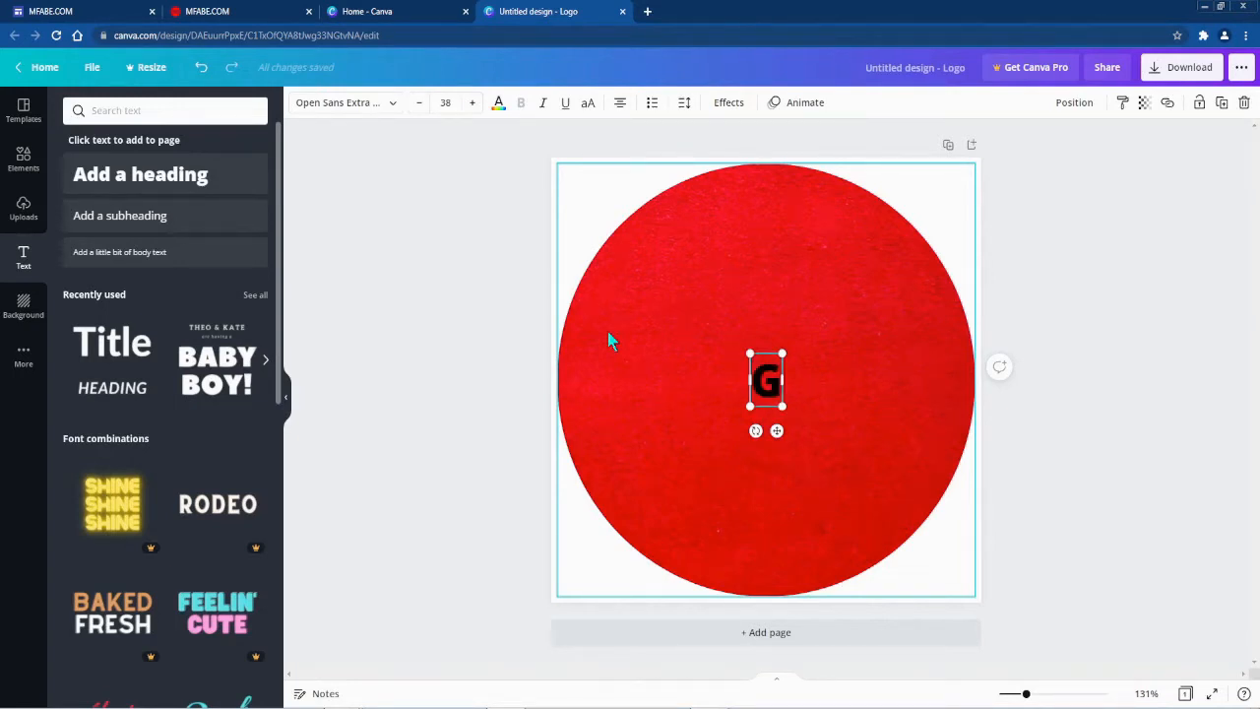
text(Q)
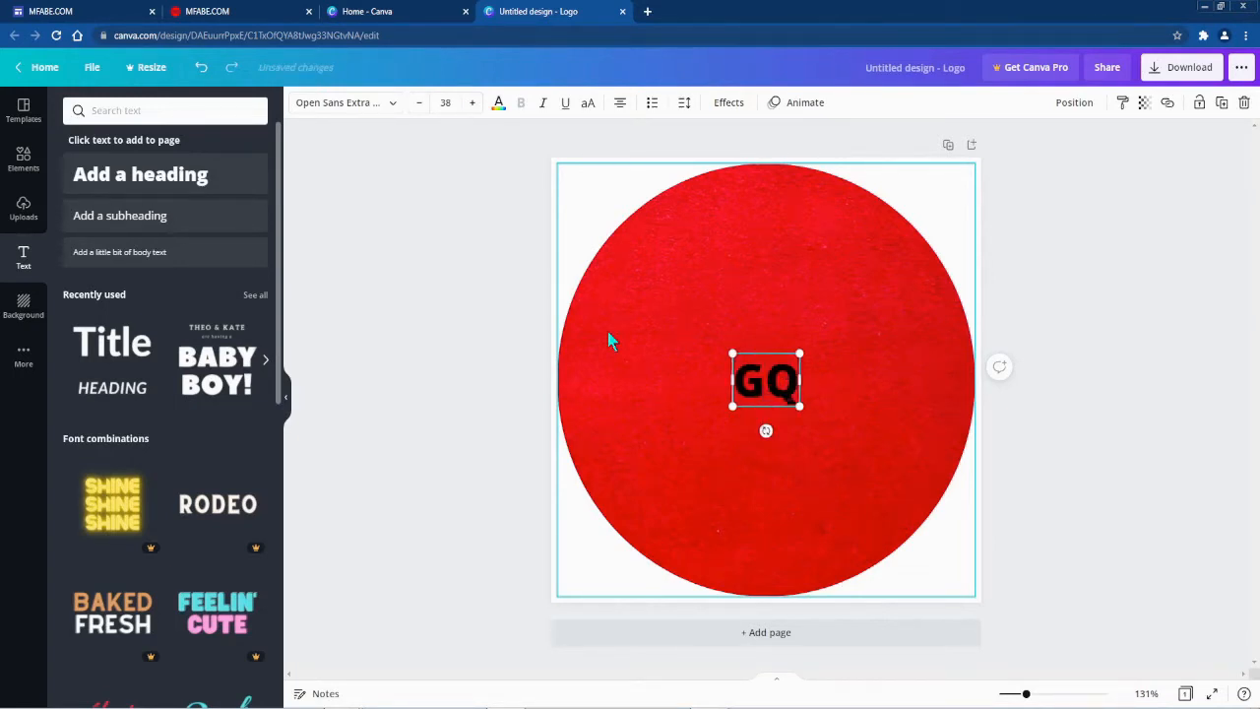
- Set the GQ heading's font size to 144 and centre it within the red circle
click(448, 106)
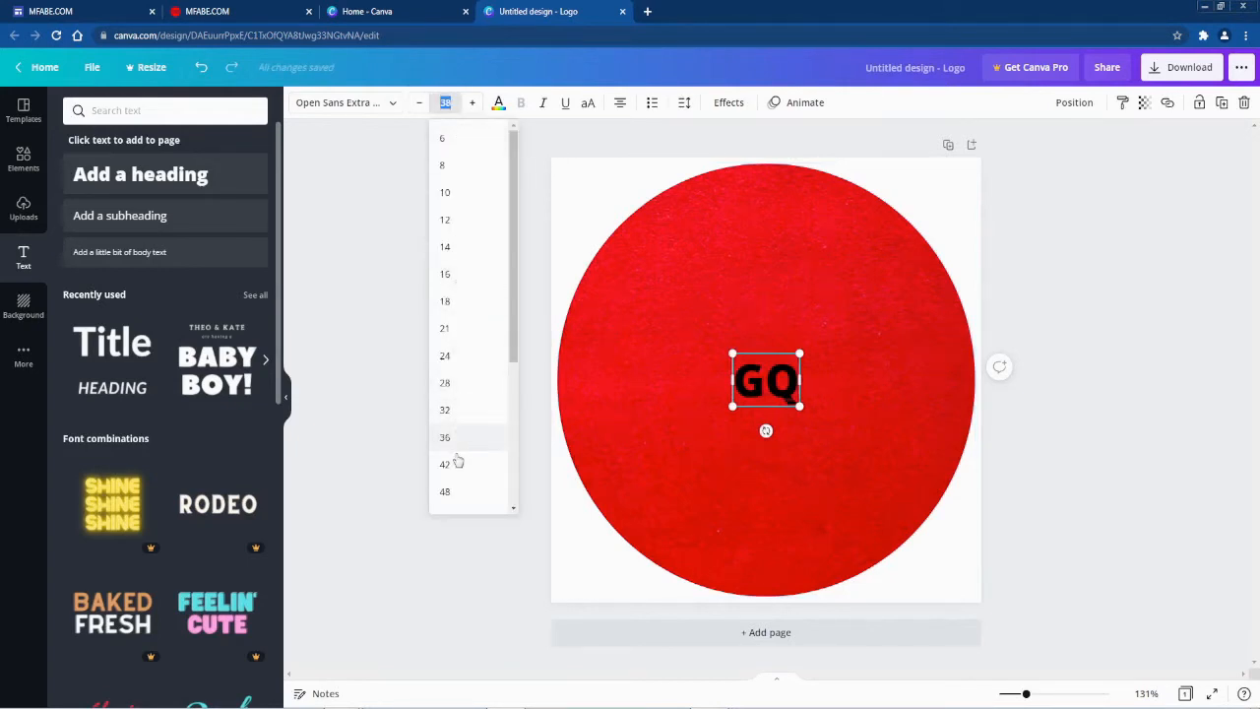
scroll(459, 468, down, 3)
click(459, 498)
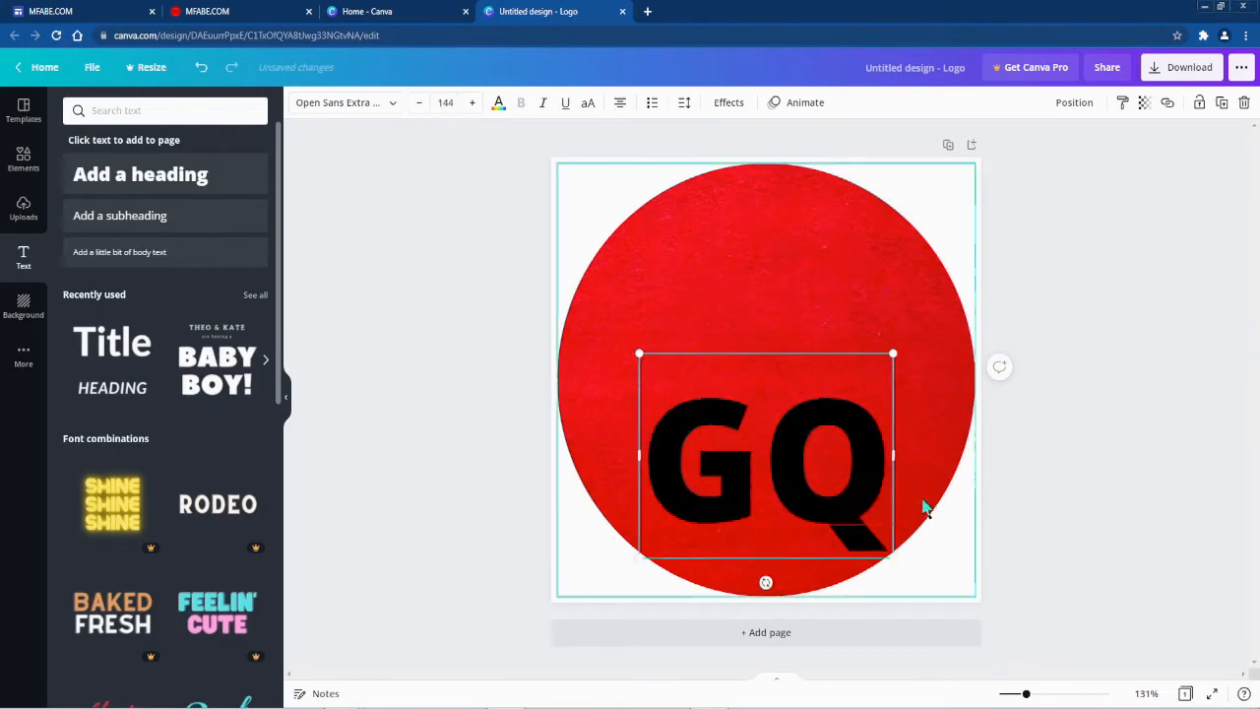
click(1015, 452)
click(805, 461)
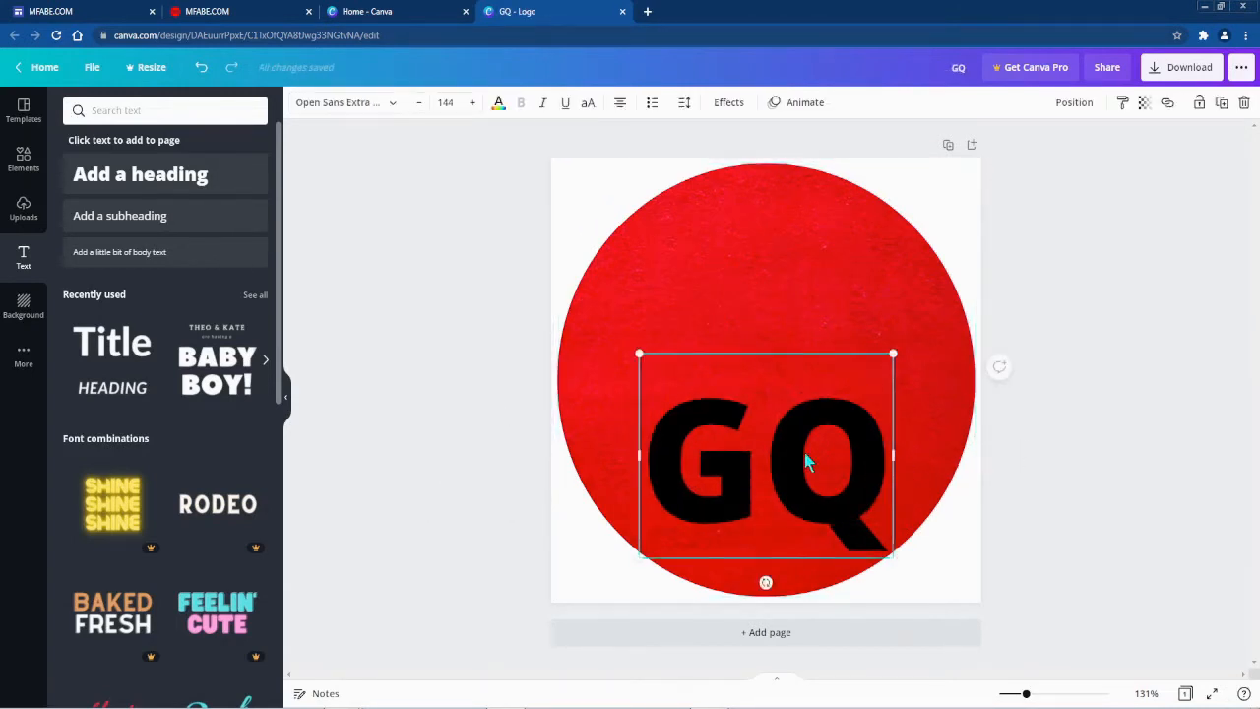
drag(805, 461, 804, 377)
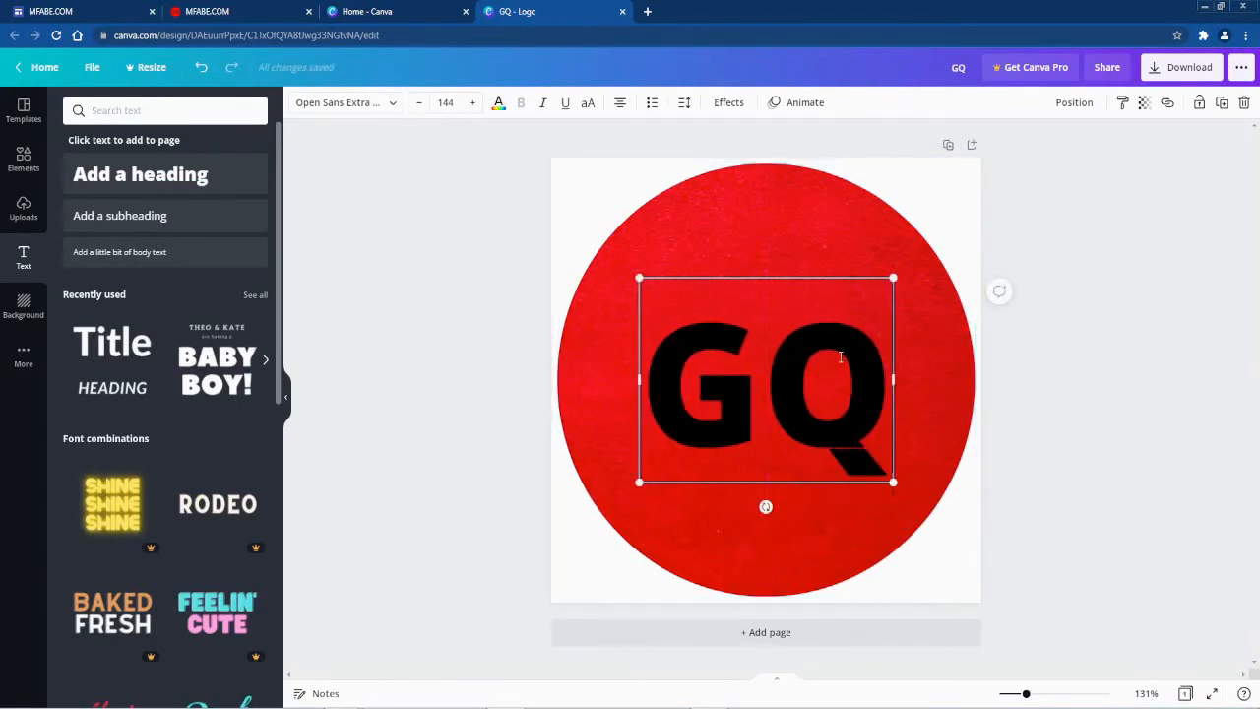
- Change the GQ heading's text colour to white and deselect it
click(499, 104)
click(258, 370)
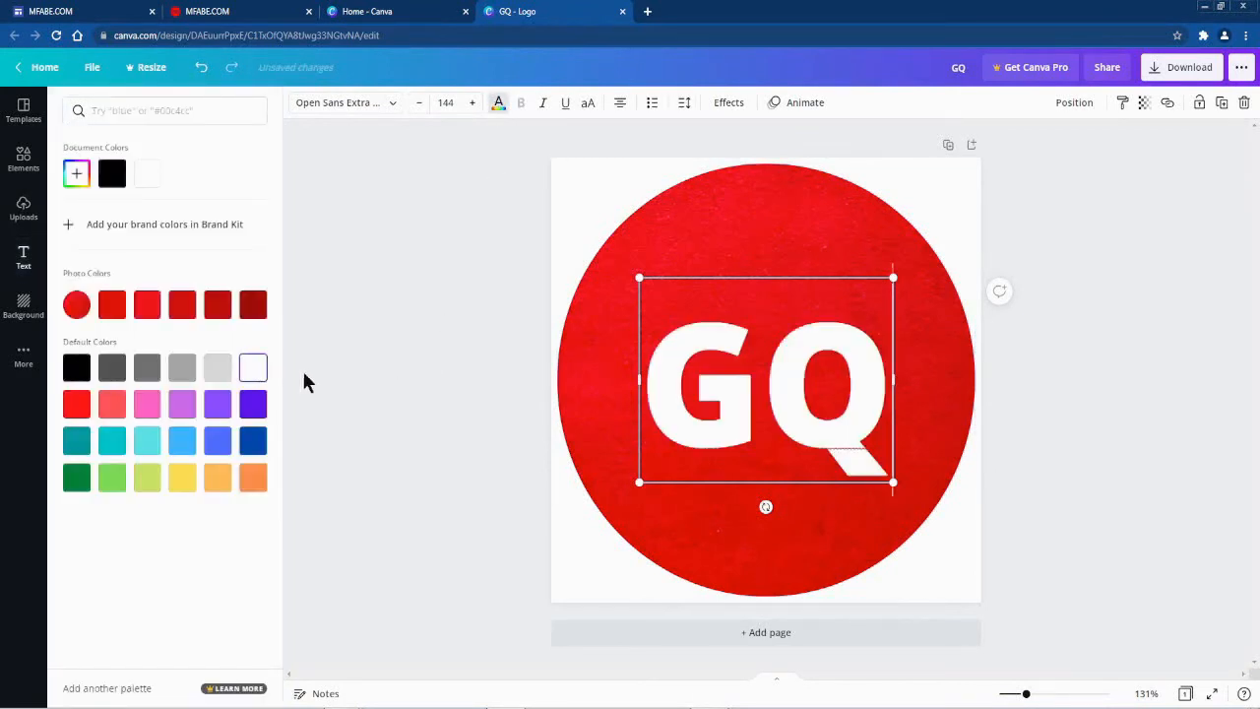
click(427, 337)
click(430, 343)
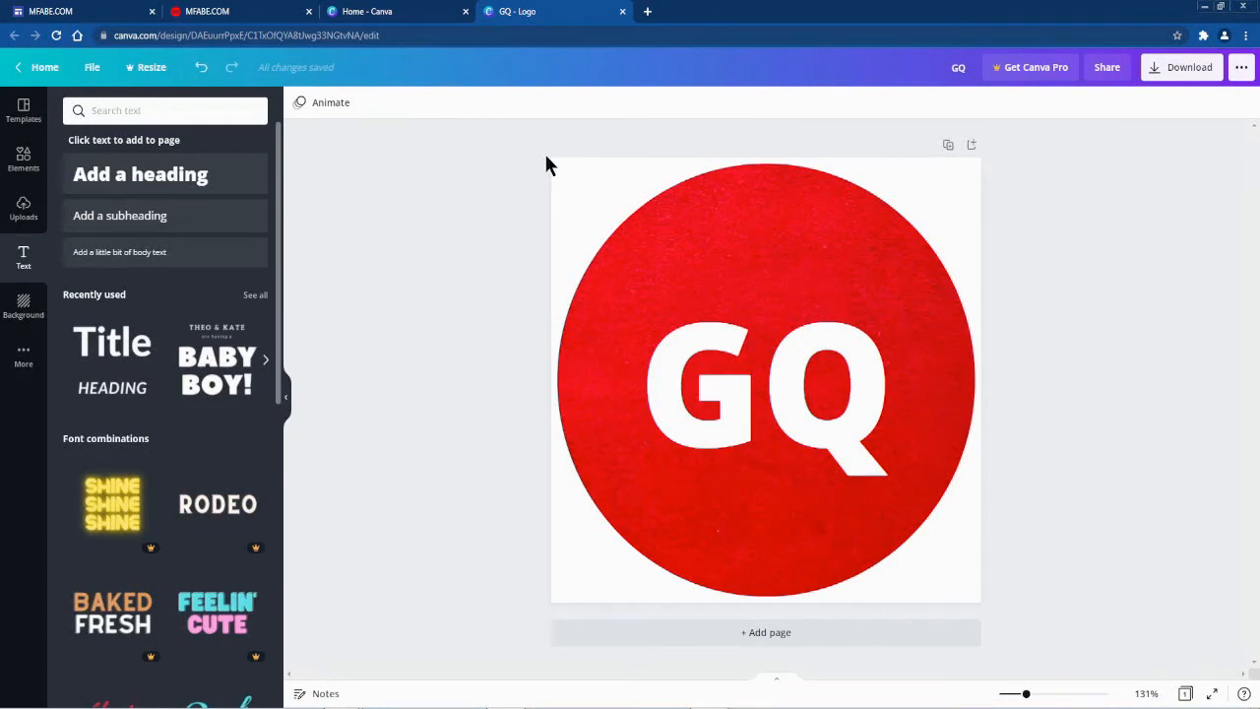
- Group the red circle and the GQ text into one object and deselect it
drag(546, 156, 979, 600)
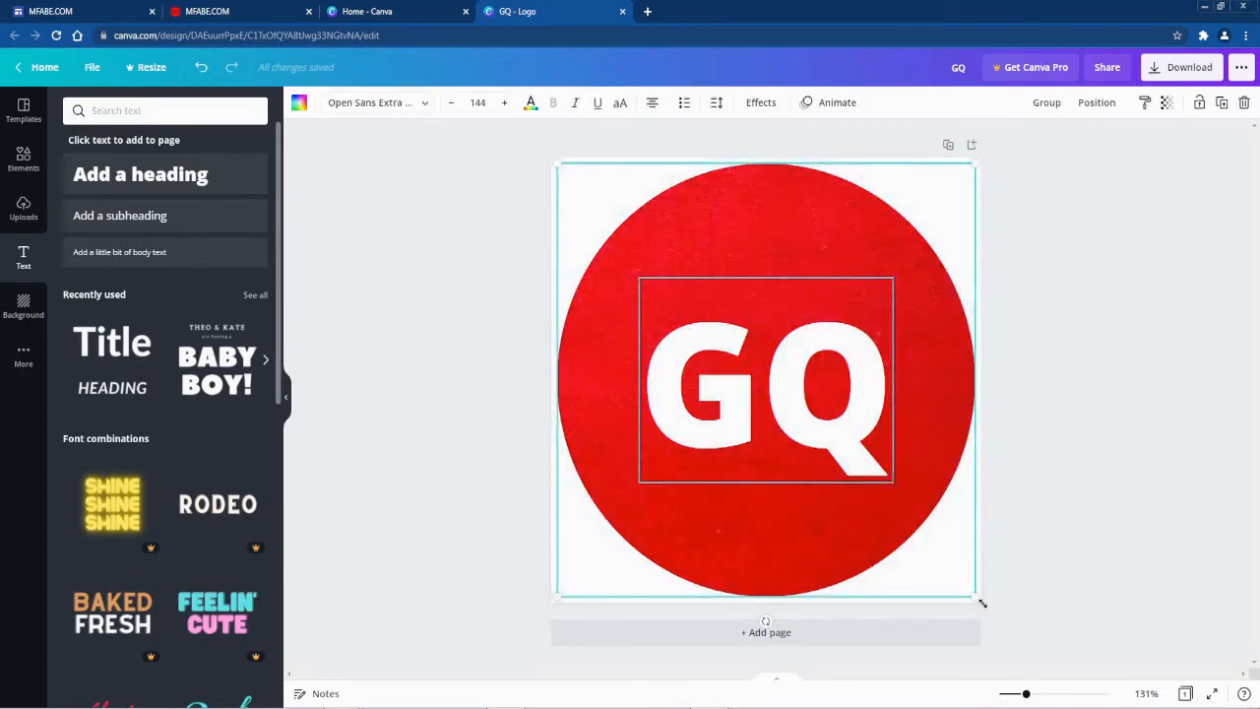
click(1046, 104)
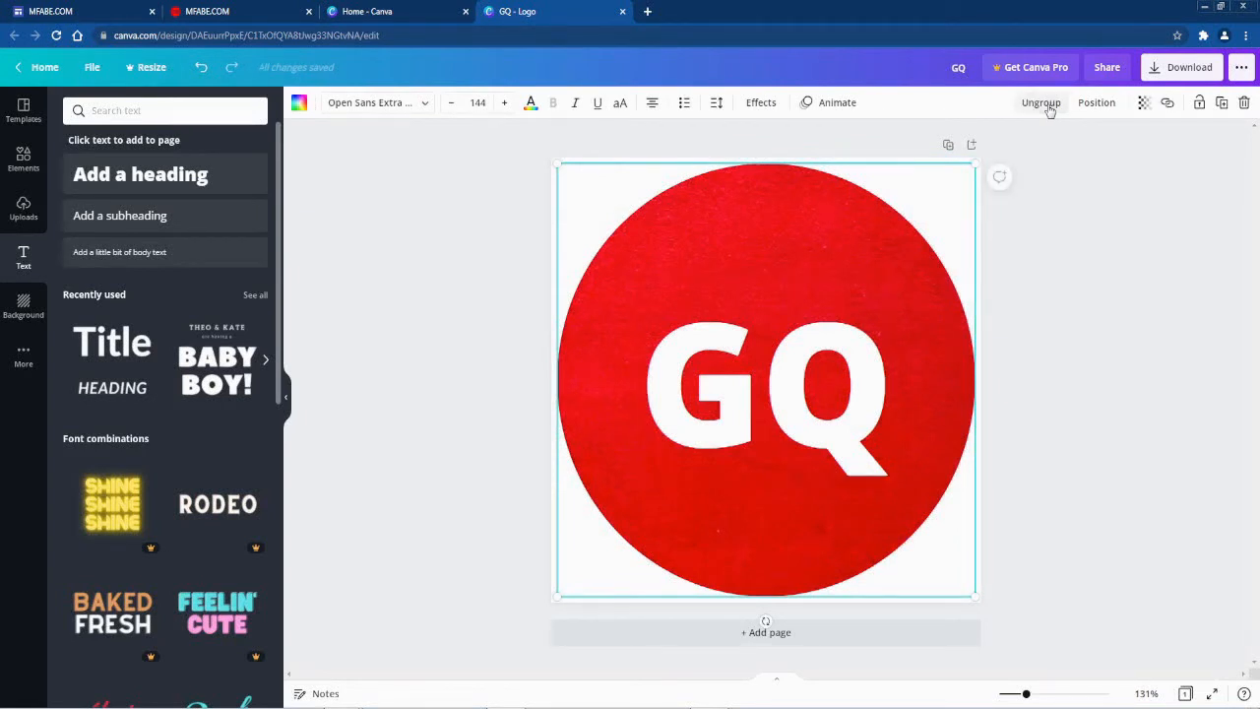
click(1043, 300)
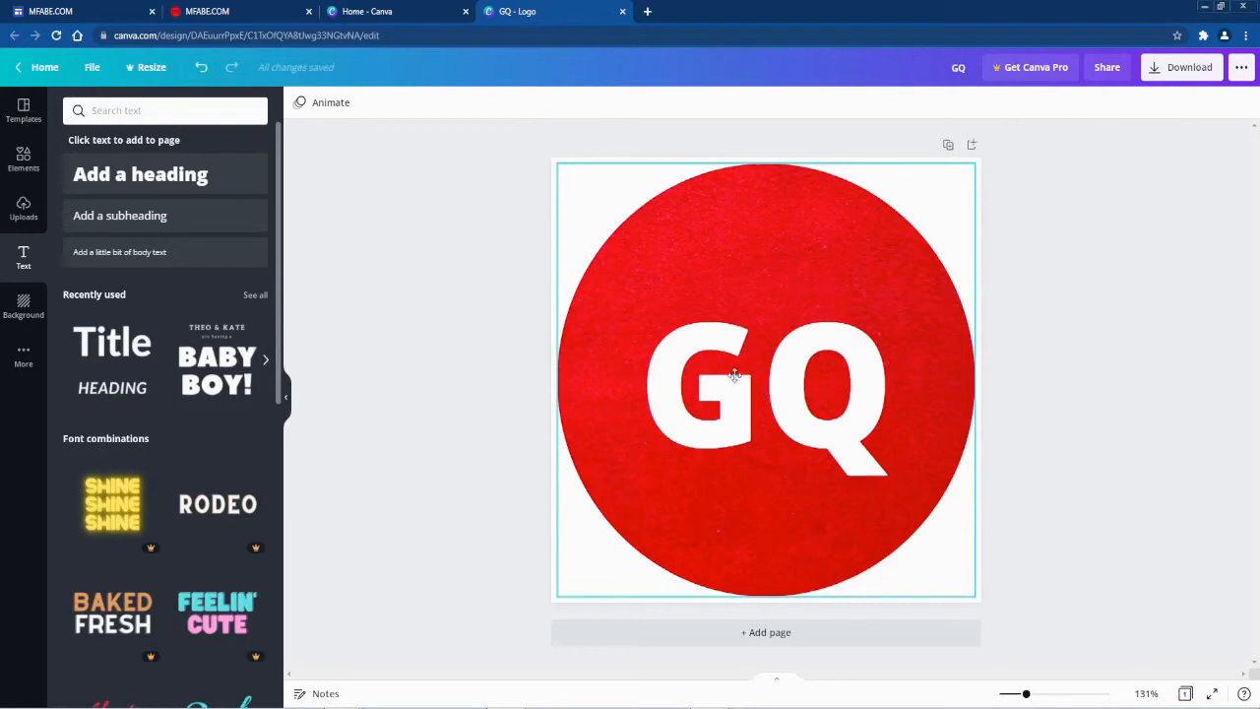
mouse_move(773, 365)
mouse_down()
mouse_move(723, 345)
mouse_move(782, 374)
mouse_move(759, 368)
mouse_move(762, 355)
mouse_move(739, 383)
mouse_move(759, 377)
mouse_up()
click(1046, 391)
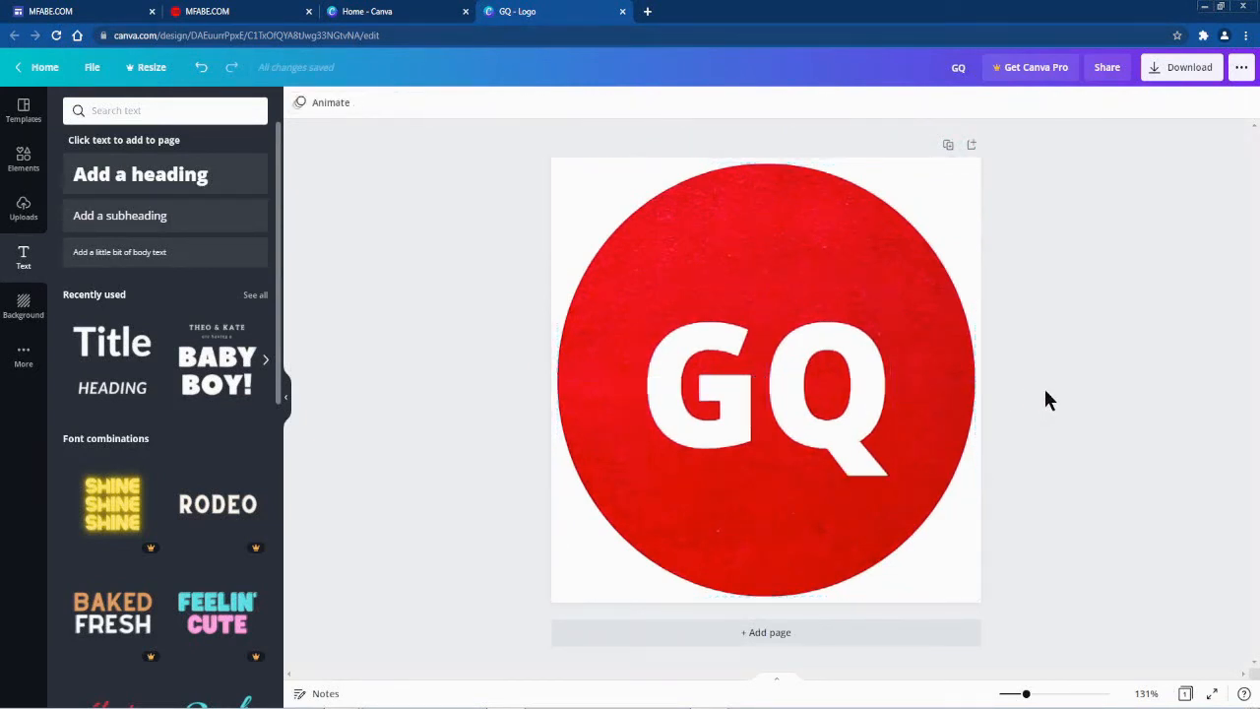
- Download the logo as a PNG and save it in the Downloads folder under the name GQ
click(1157, 71)
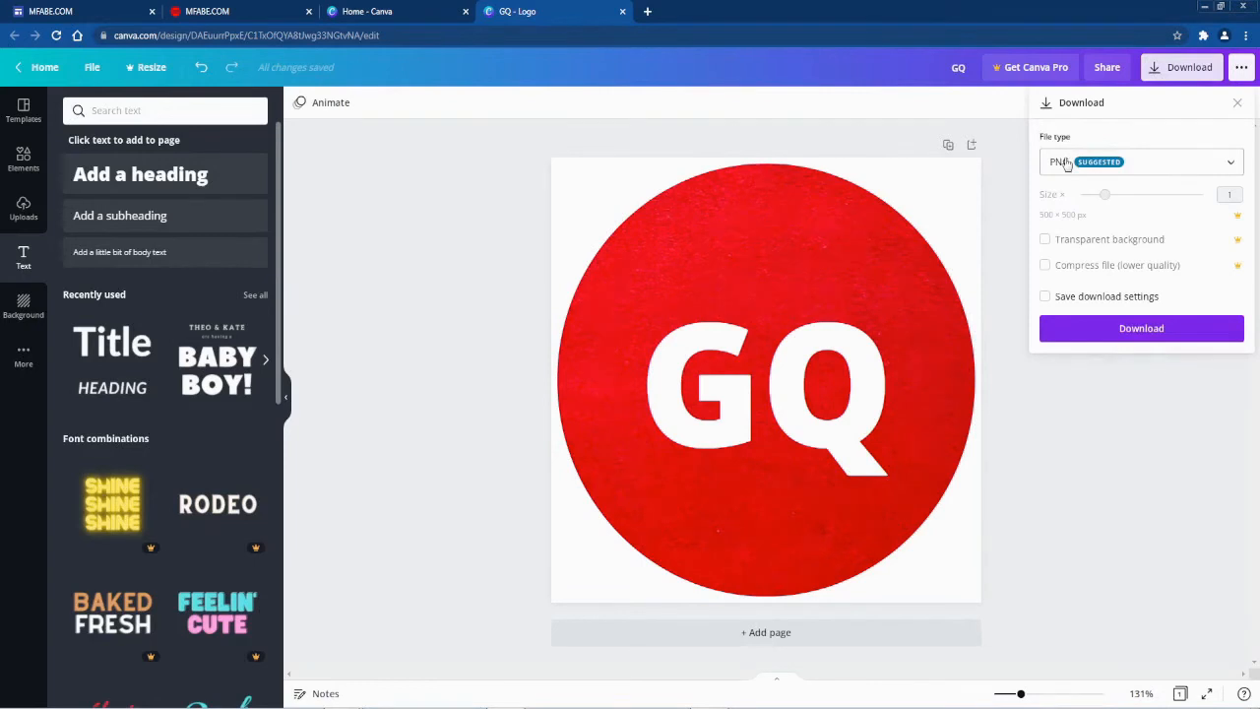
click(1138, 332)
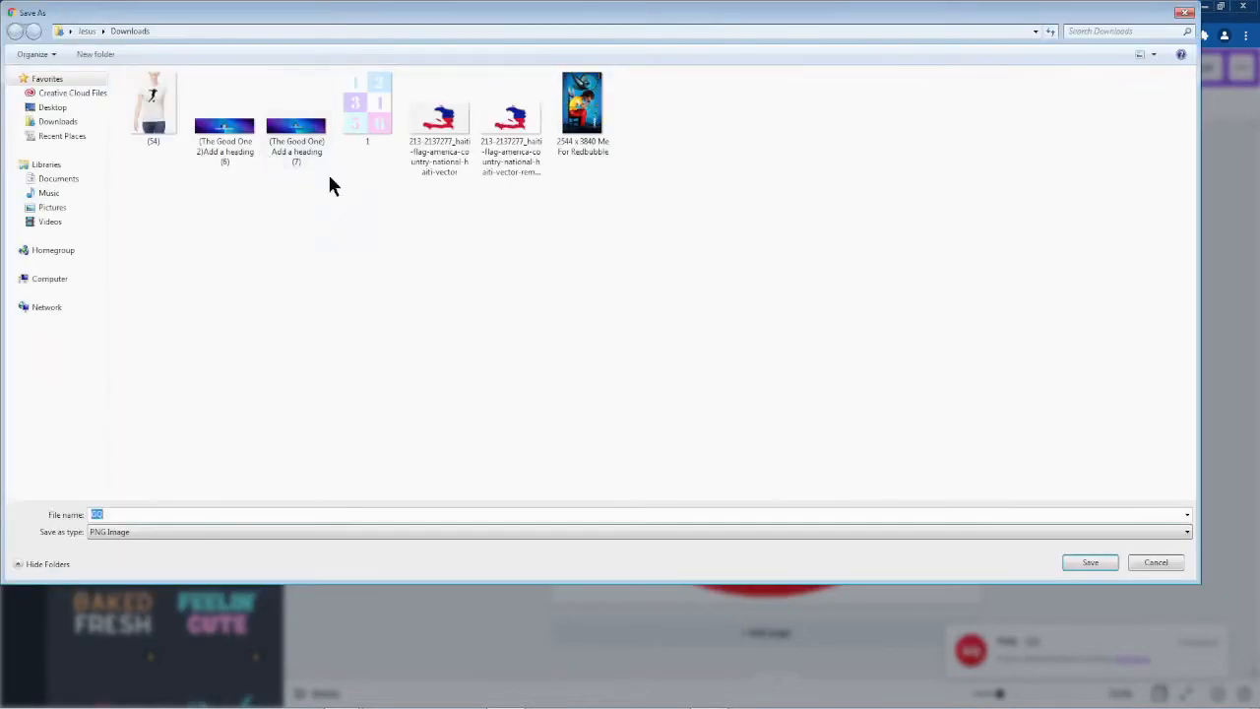
key(Return)
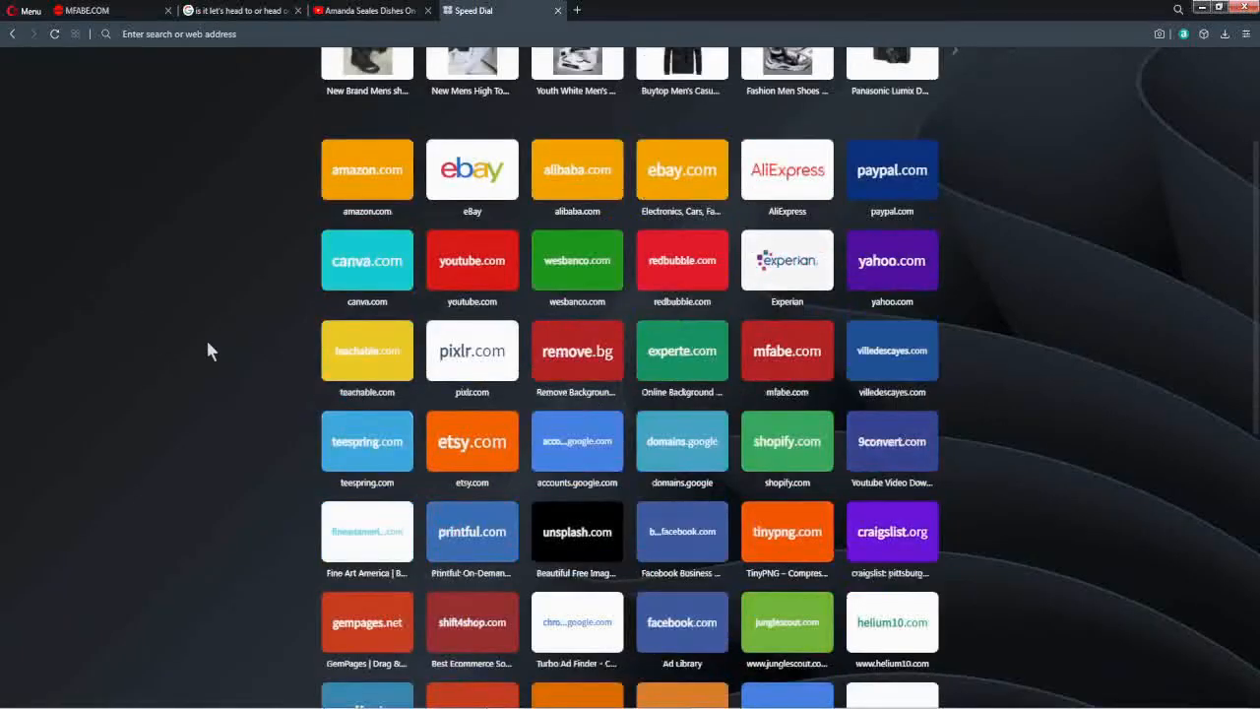
- Switch to the Experte background remover, remove the background from GQ.png, download the HD result and show it in its folder
click(678, 362)
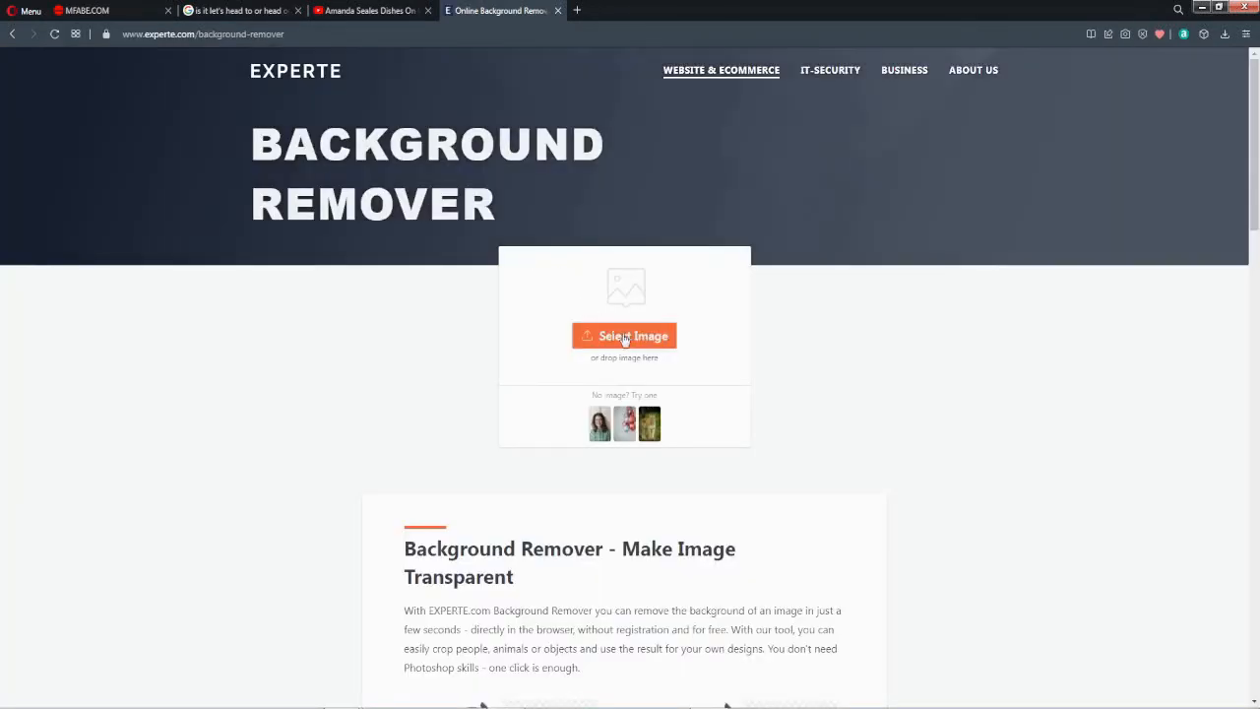
click(623, 337)
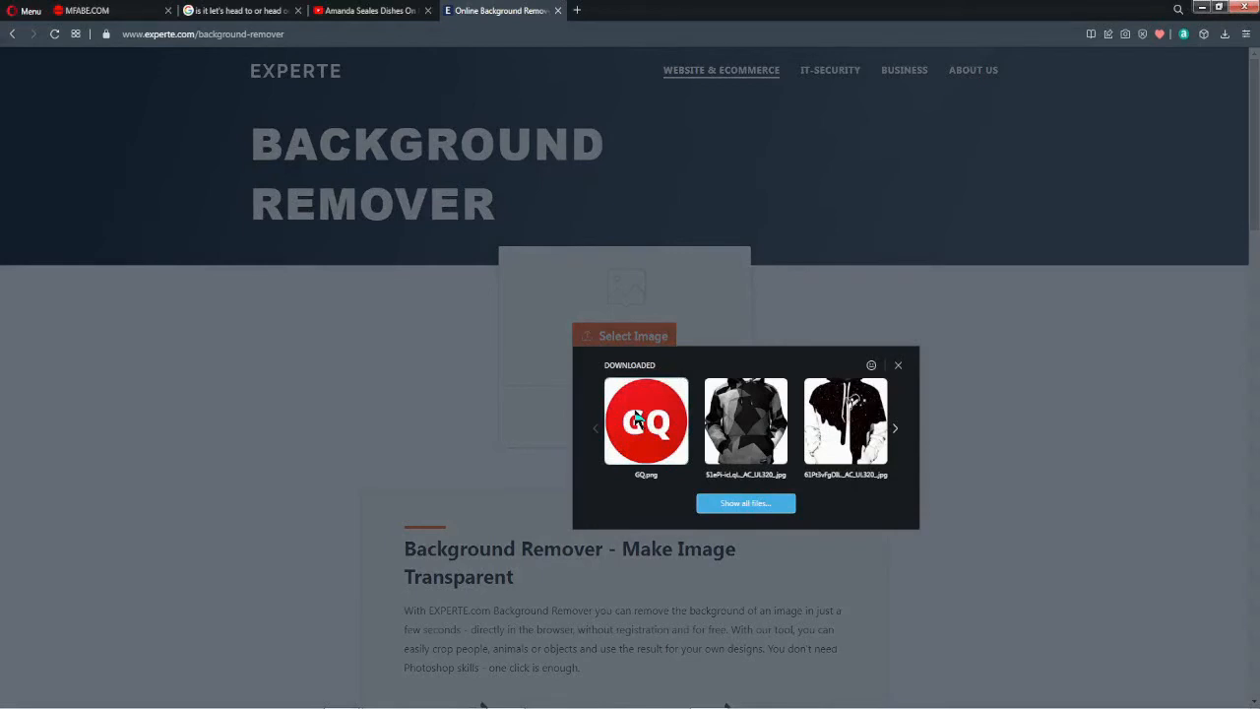
click(637, 419)
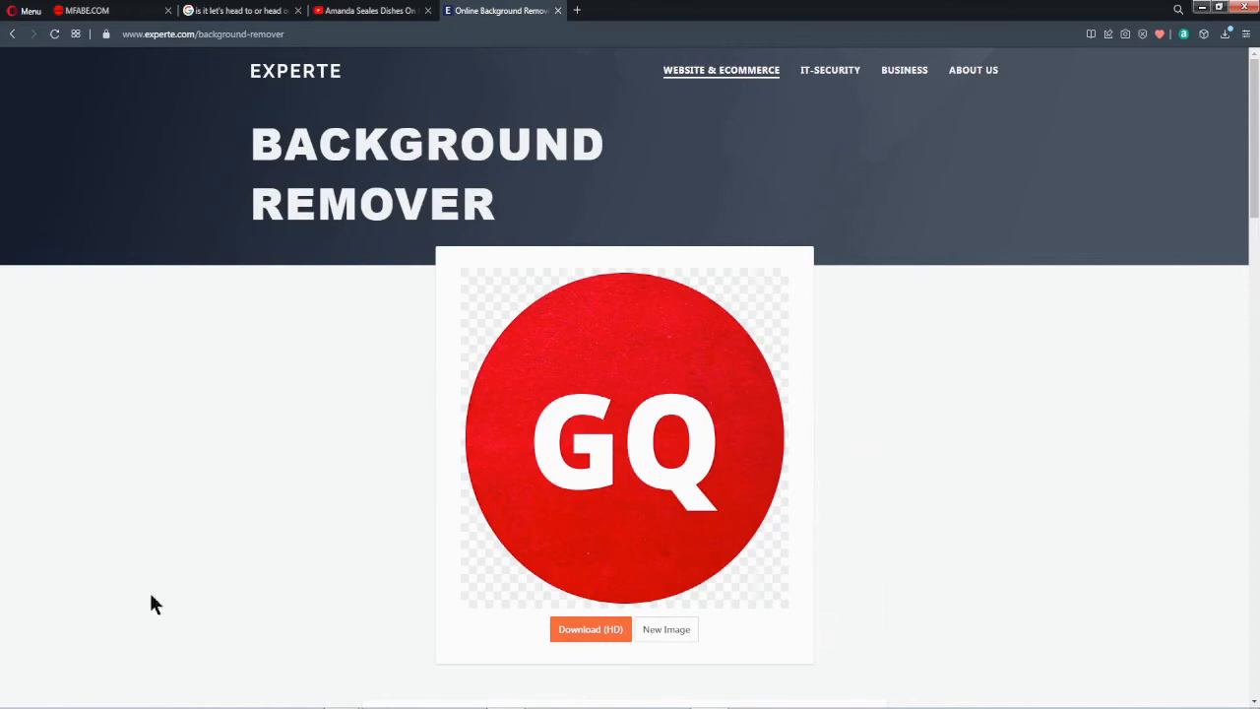
click(591, 630)
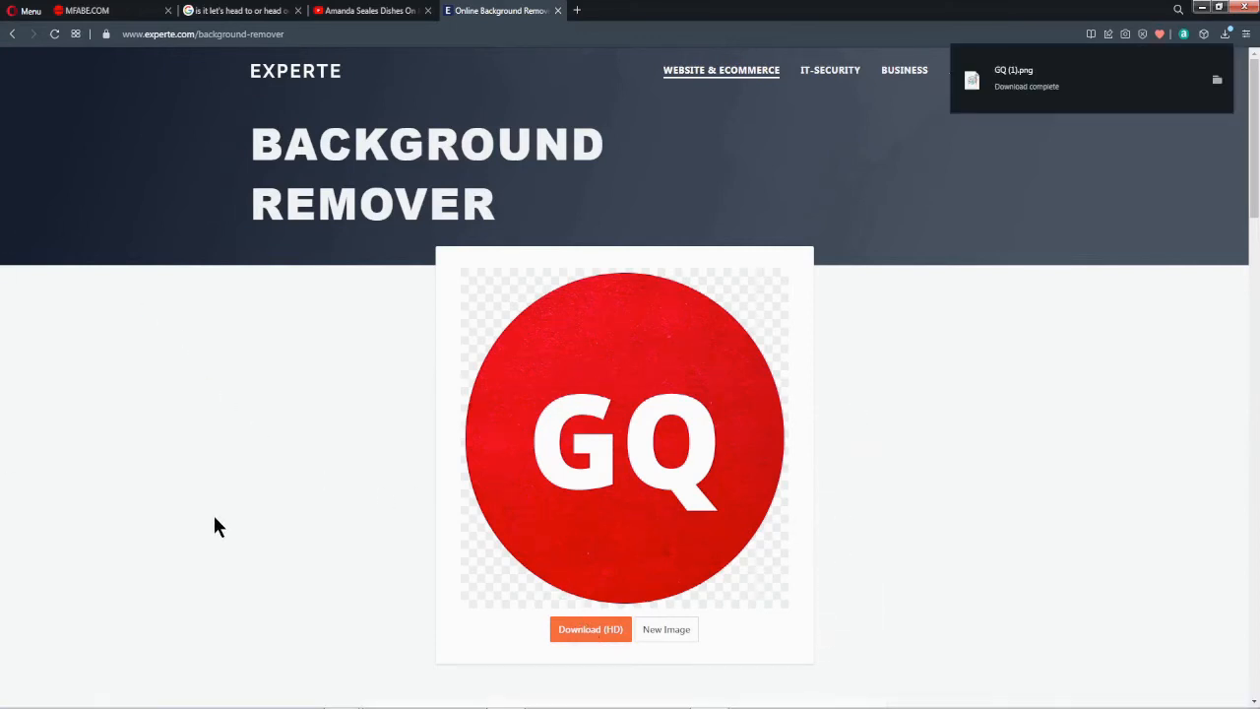
click(1219, 87)
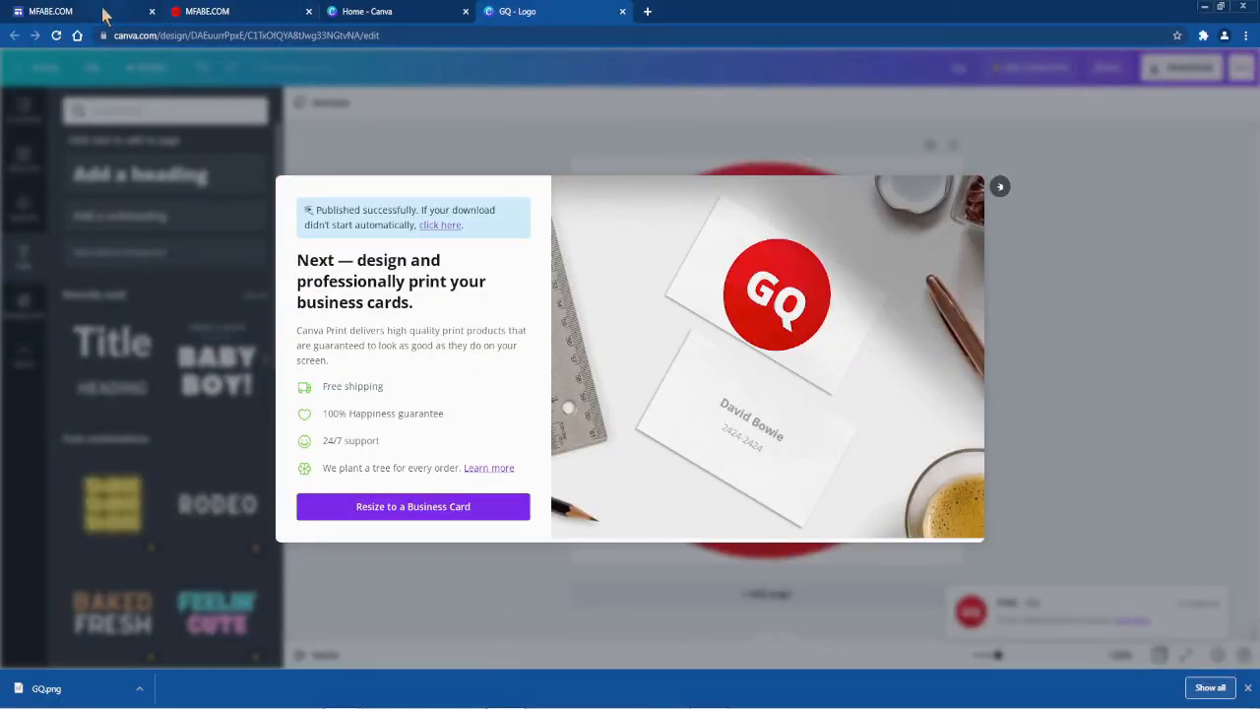
- Switch to the MFabe site in Google Sites and delete the current logo from its brand images settings
click(104, 12)
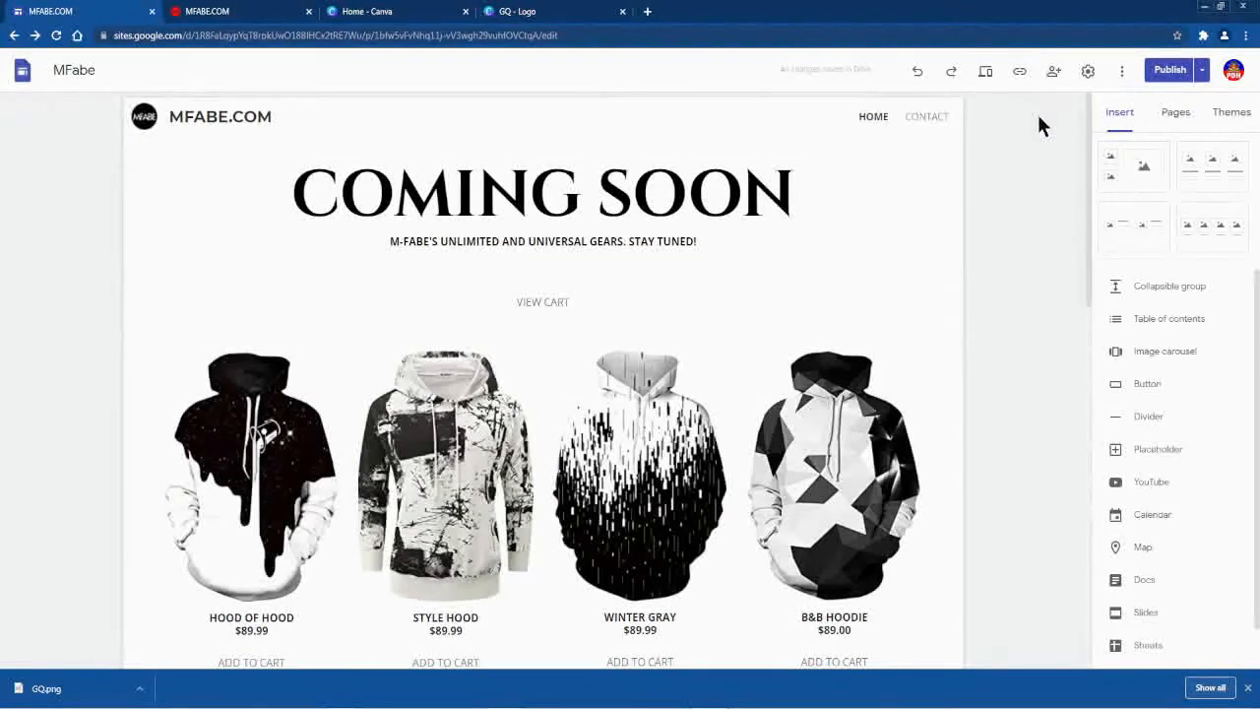
click(1088, 74)
click(485, 317)
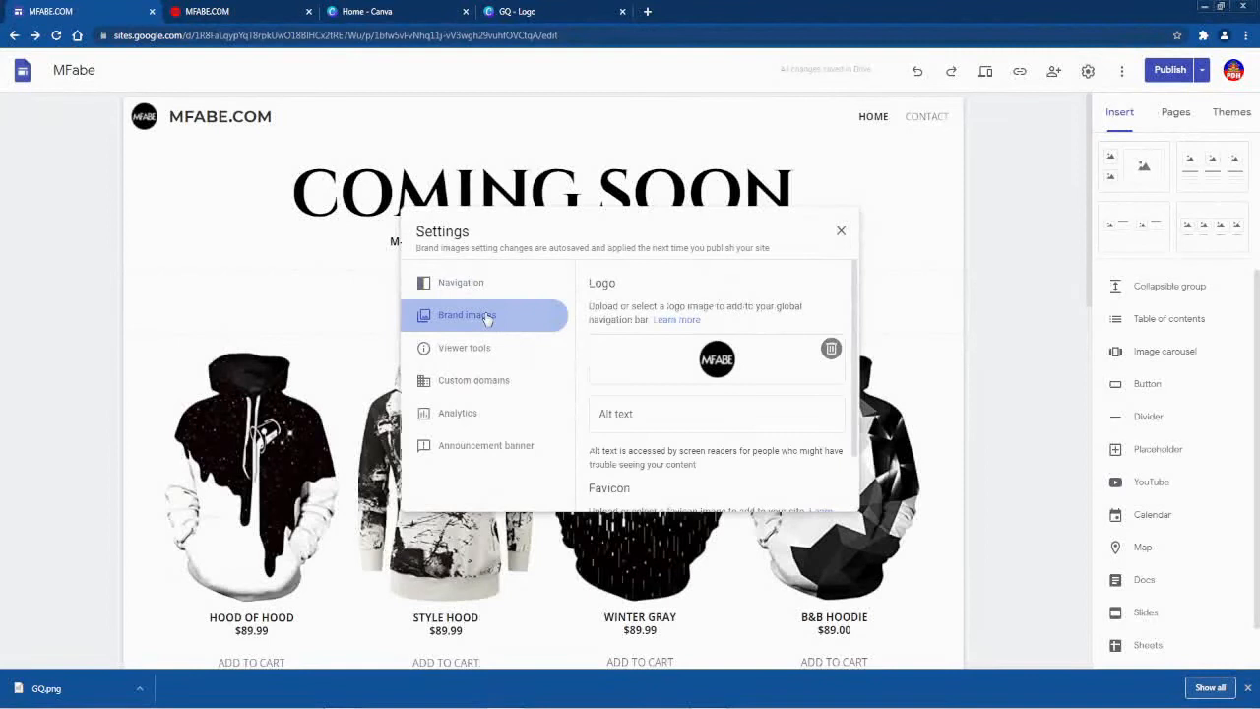
click(830, 349)
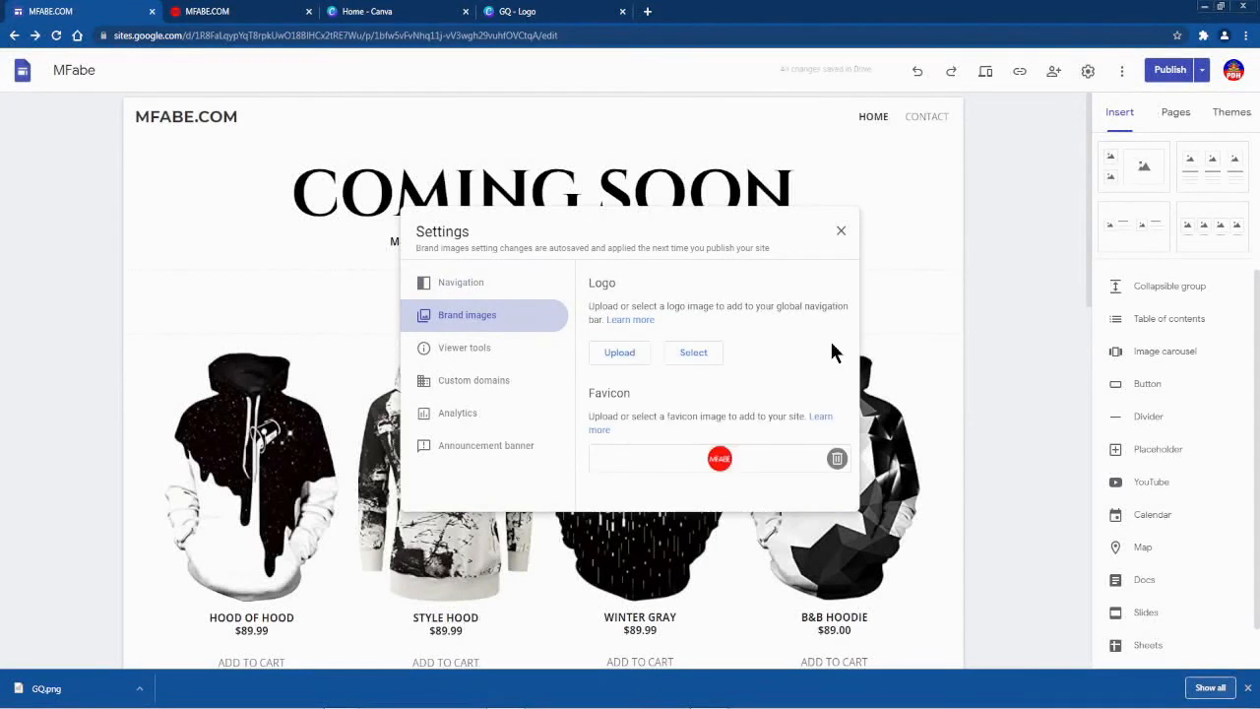
- Upload the GQ (1) image as the site's logo and close the settings
click(620, 352)
click(620, 352)
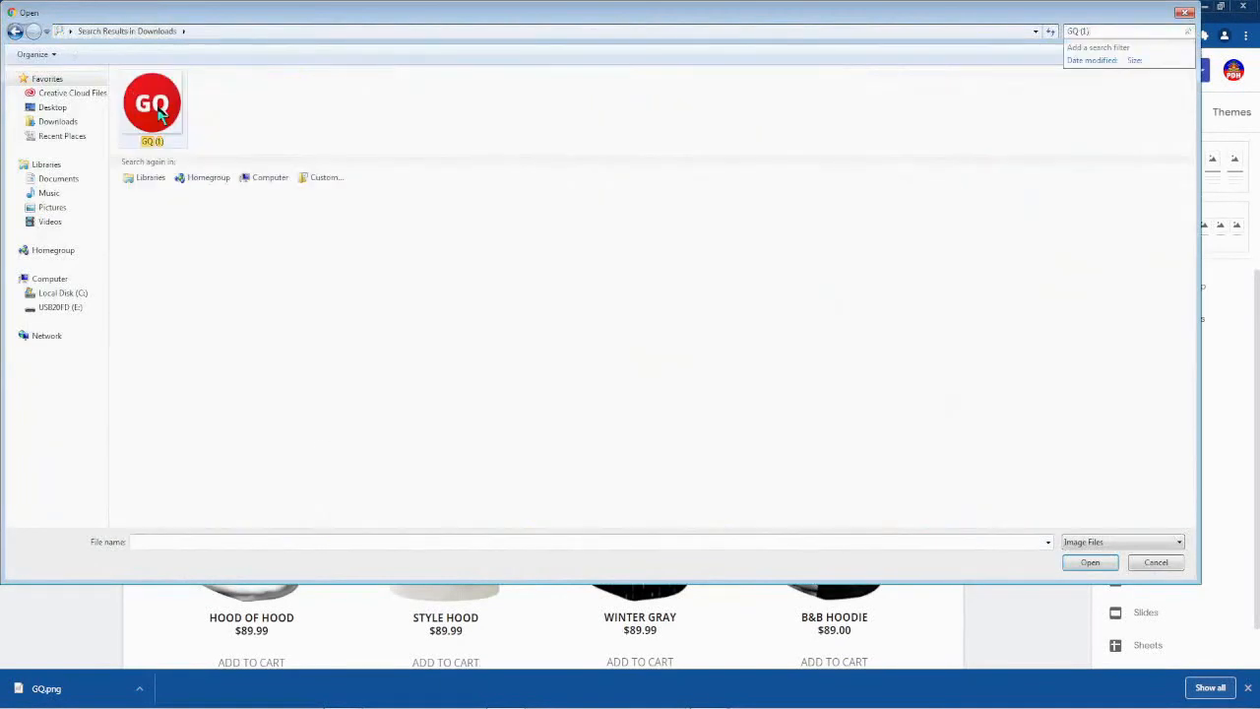
click(159, 114)
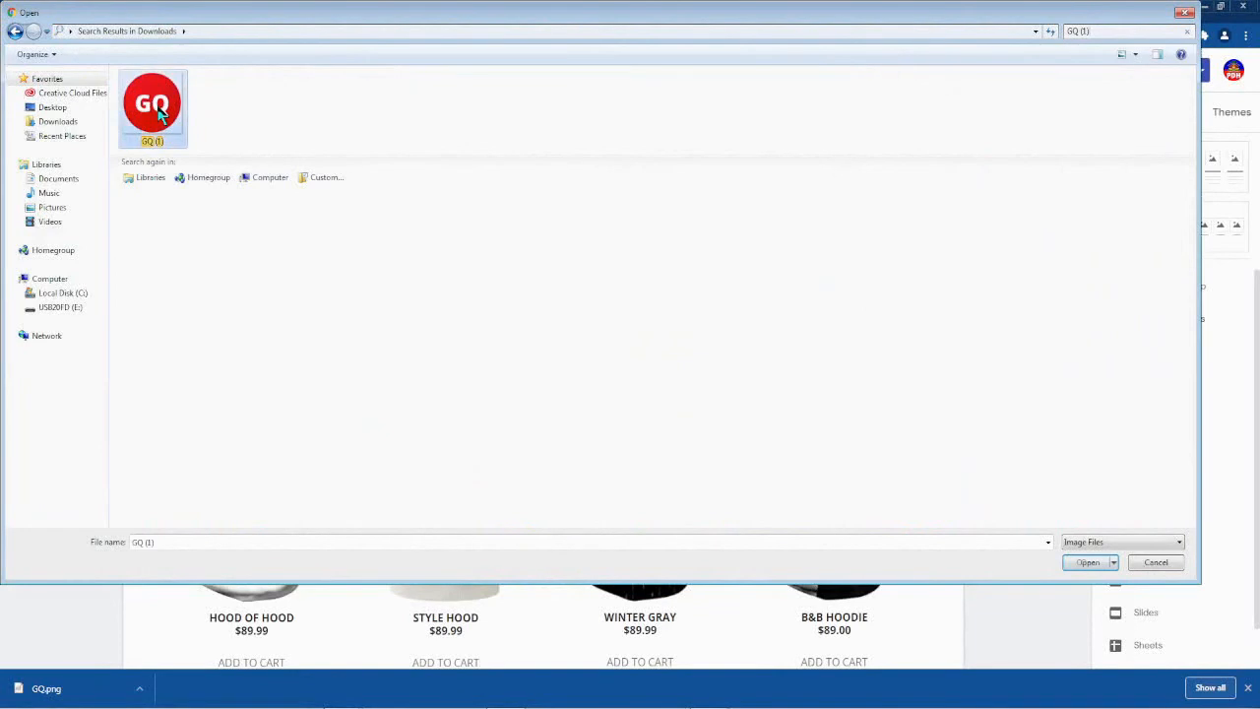
click(1086, 563)
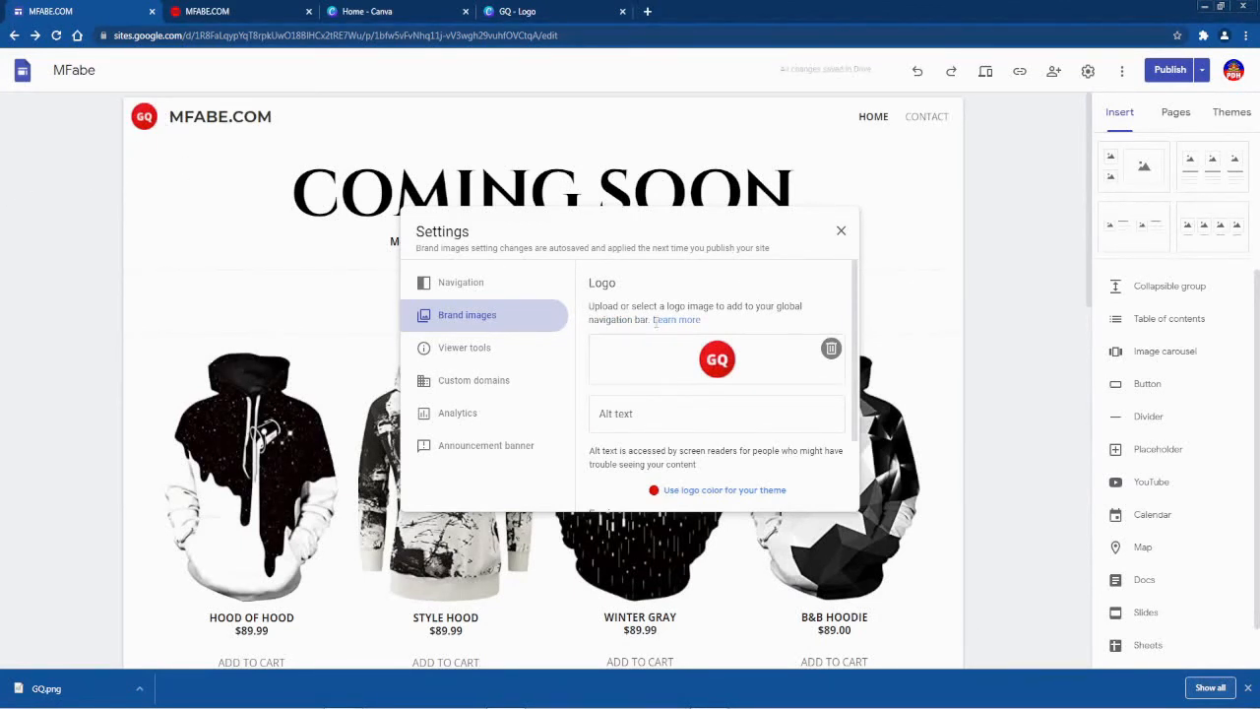
click(840, 230)
- Examine the new logo in the site header up close, then restore the normal page zoom
key(ctrl+plus)
key(ctrl+plus)
key(ctrl+plus)
key(ctrl+plus)
key(ctrl+plus)
key(ctrl+plus)
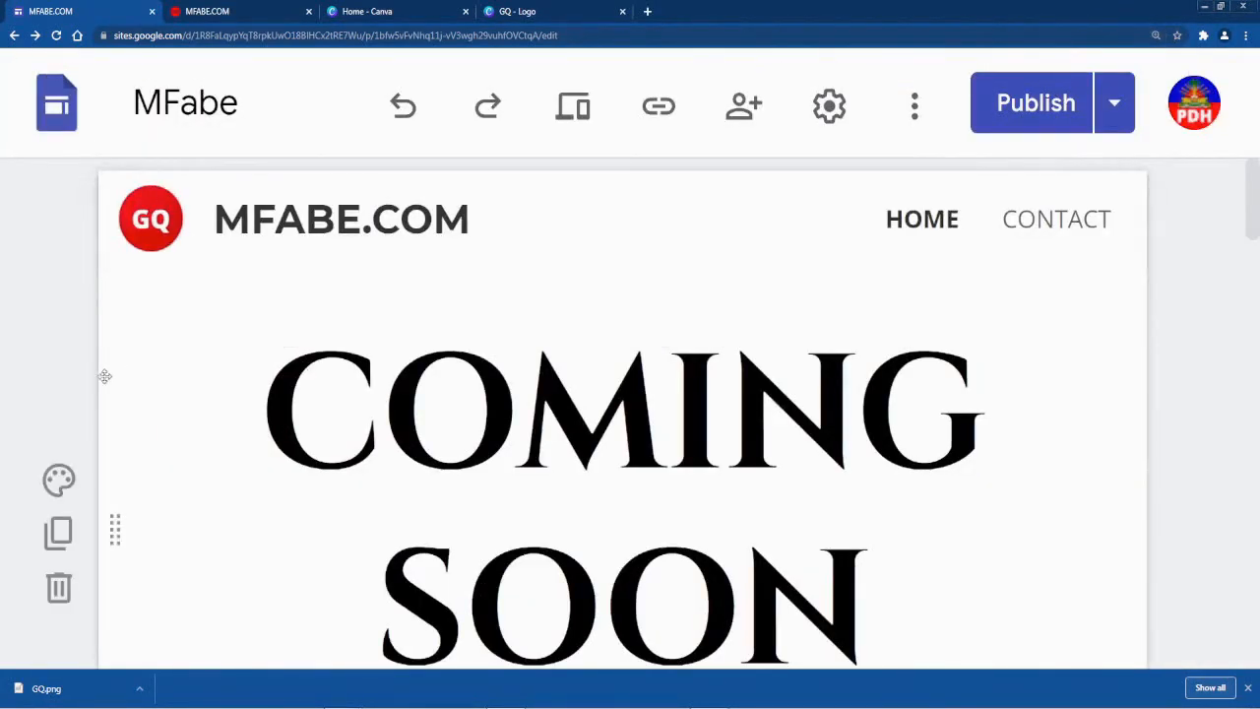
key(ctrl+0)
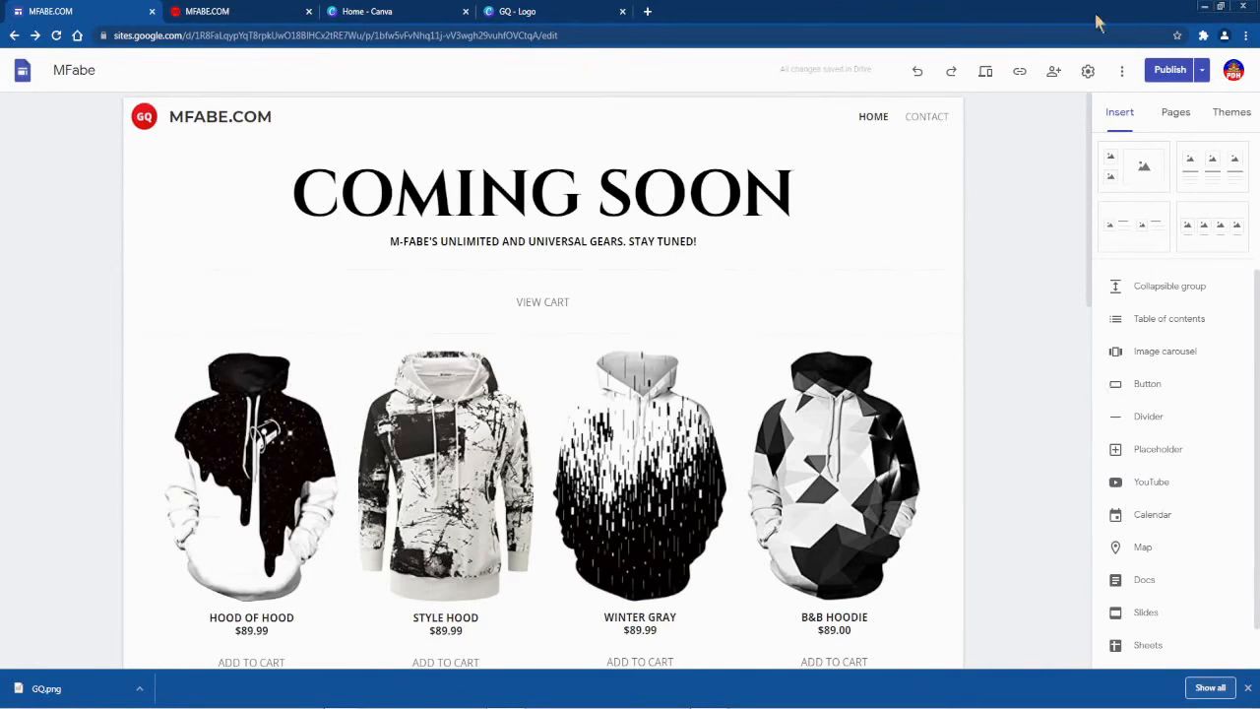
- Review and publish the updated logo image, and switch to the live mfabe.com page
click(1165, 69)
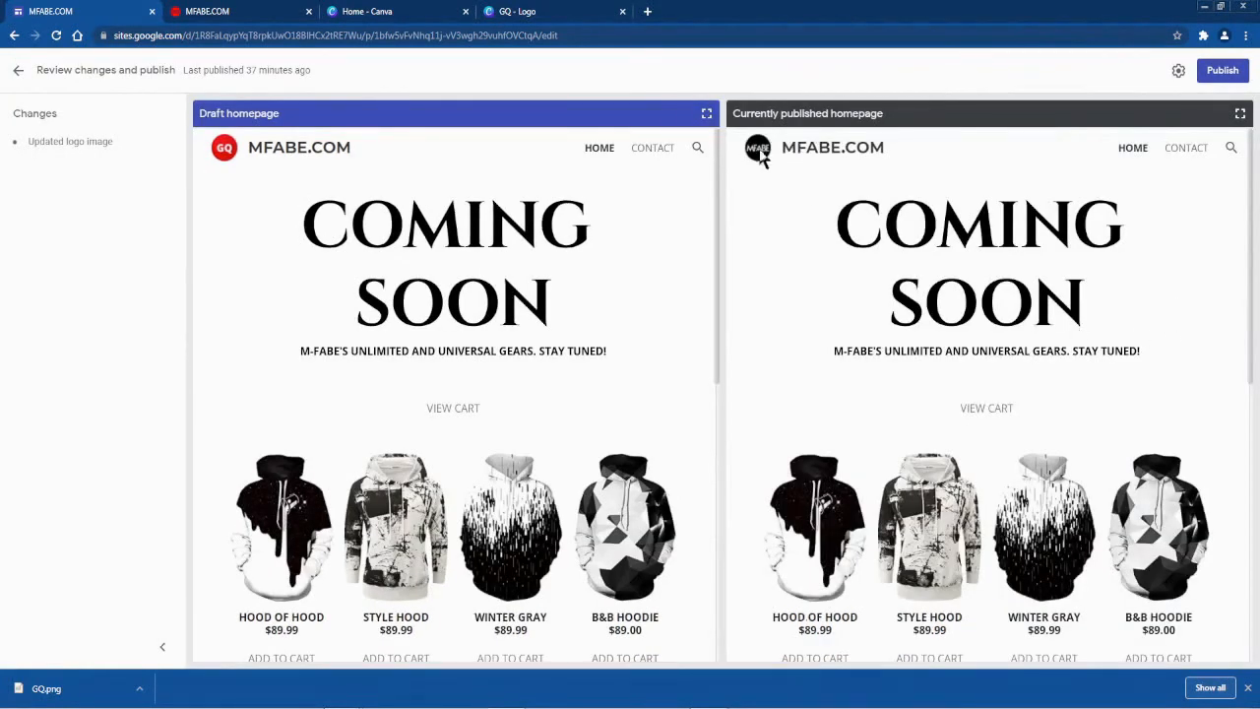
click(1221, 71)
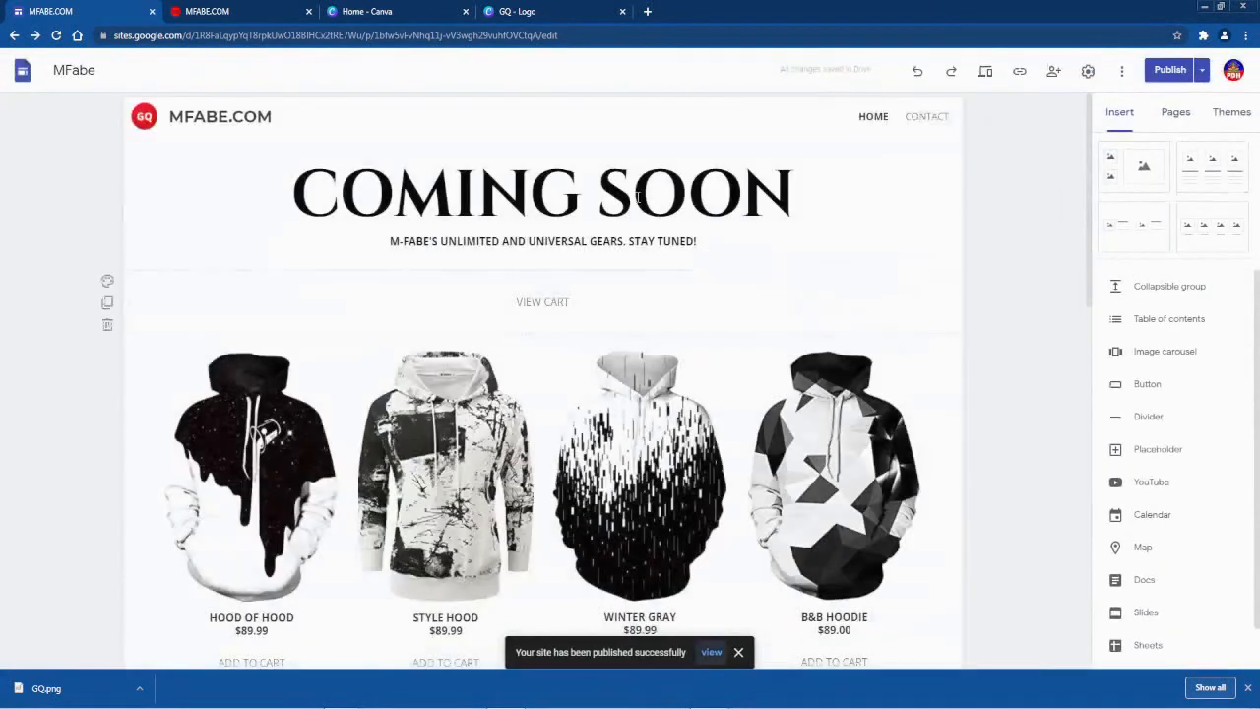
click(248, 18)
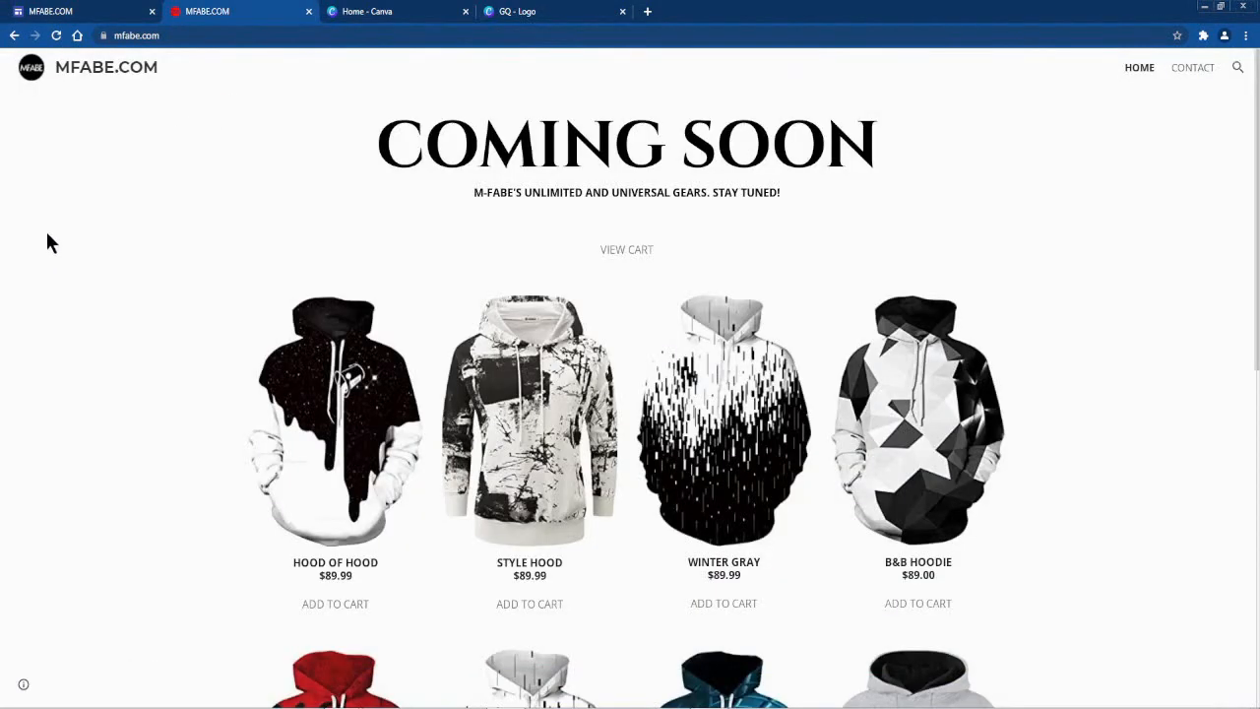